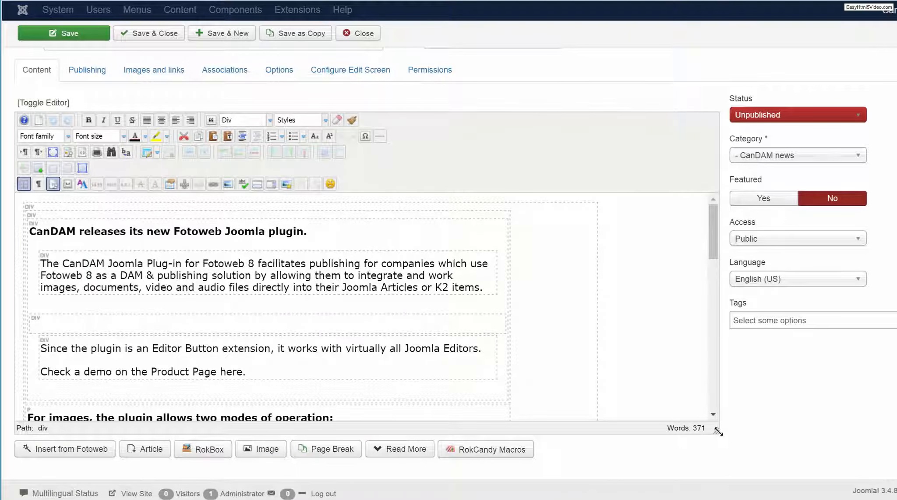
# Place the text cursor in the empty block above "Since the plugin is an Editor Button extension" and open the Fotoweb file picker.
pyautogui.moveTo(719, 432); pyautogui.dragTo(745, 472)
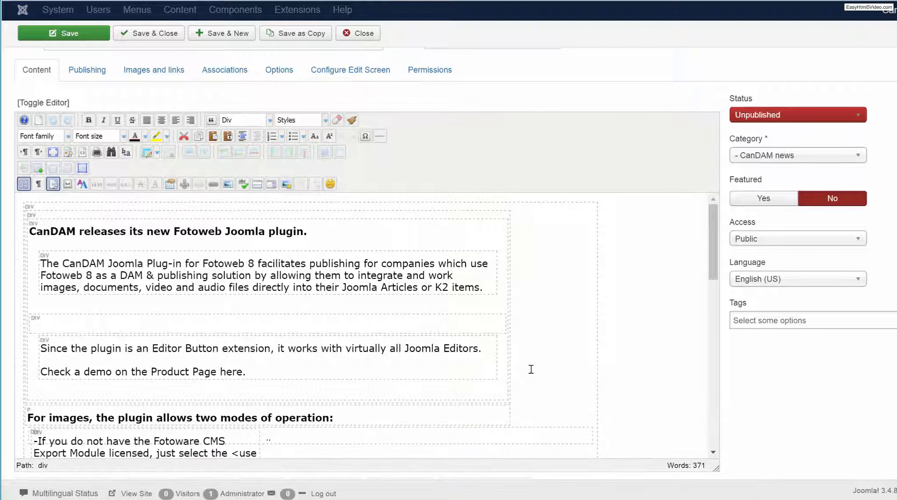
pyautogui.scroll(-2, 530, 374)
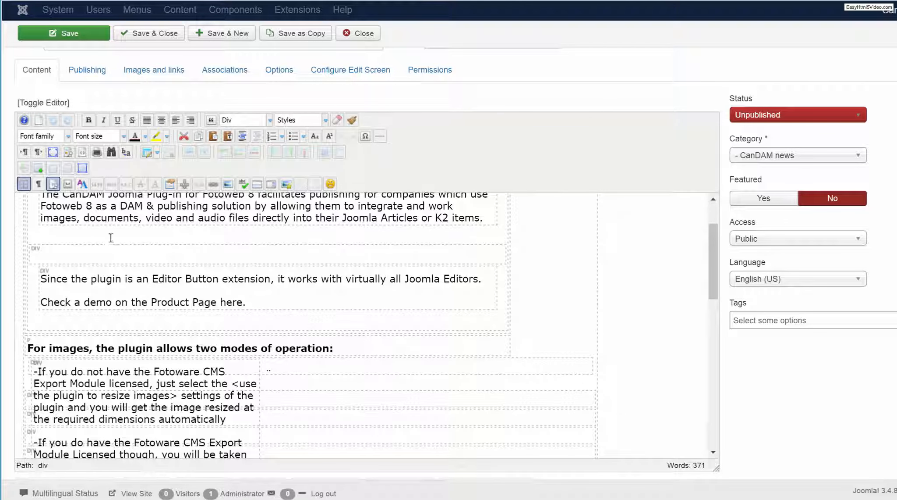
pyautogui.click(94, 256)
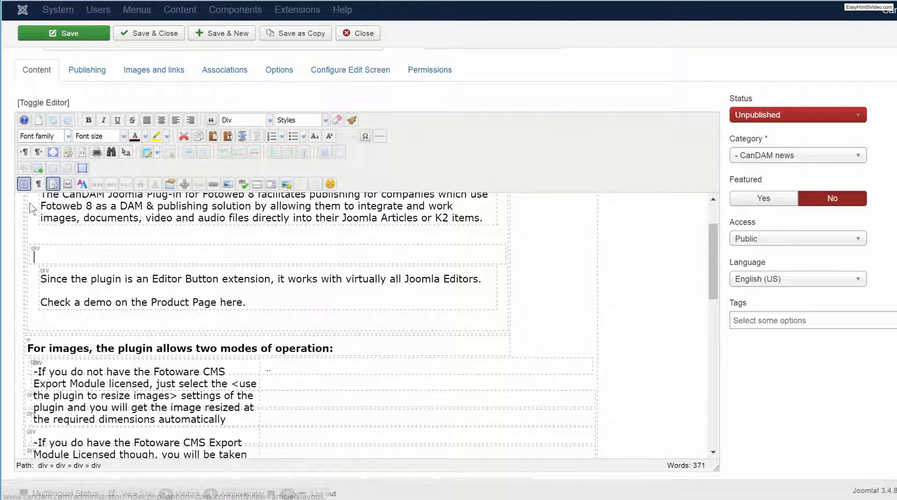
pyautogui.scroll(-1, 792, 373)
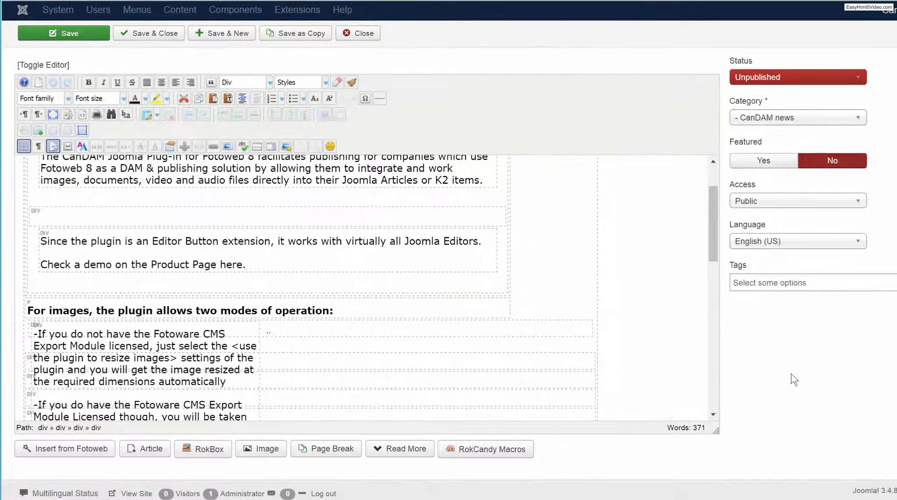
pyautogui.click(60, 453)
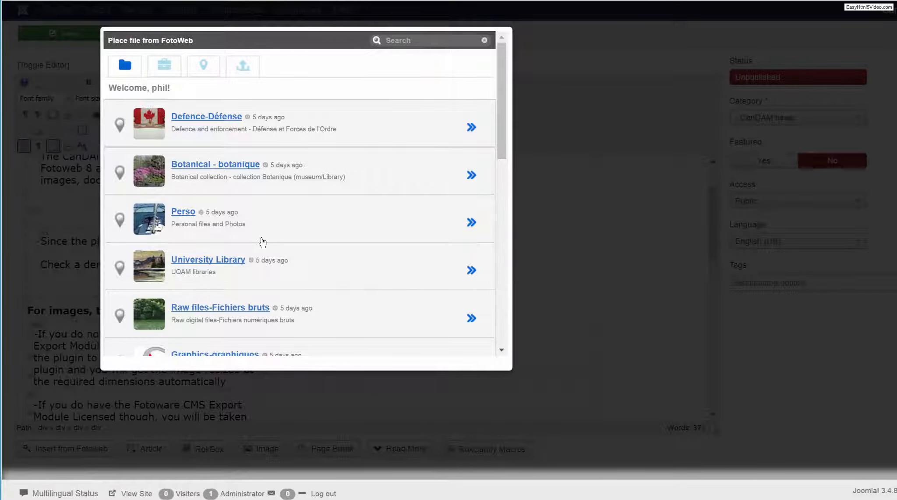
# Select Plugin01.jpg from the Graphics-graphiques archive for insertion into the article.
pyautogui.scroll(-2, 263, 242)
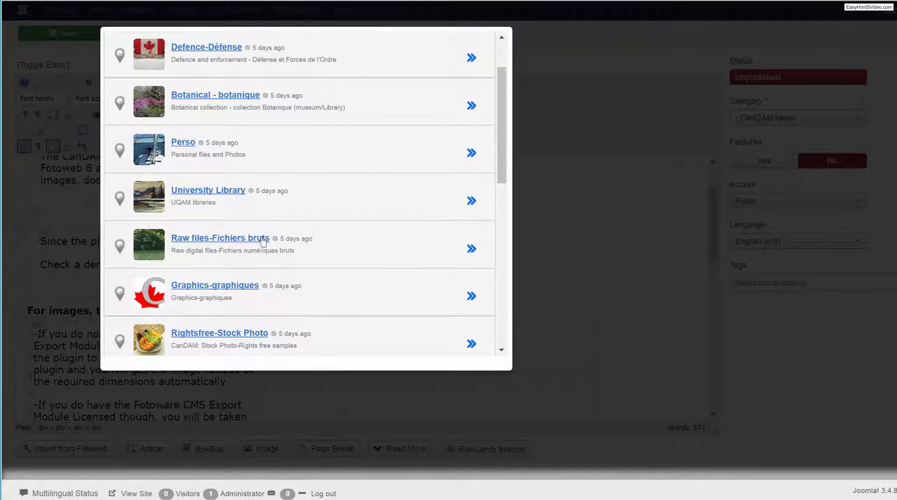
pyautogui.scroll(-2, 262, 241)
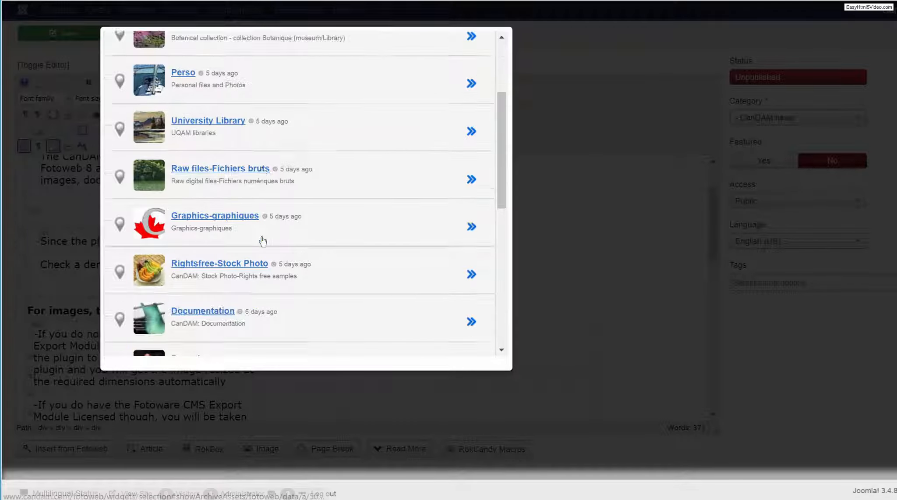
pyautogui.click(225, 219)
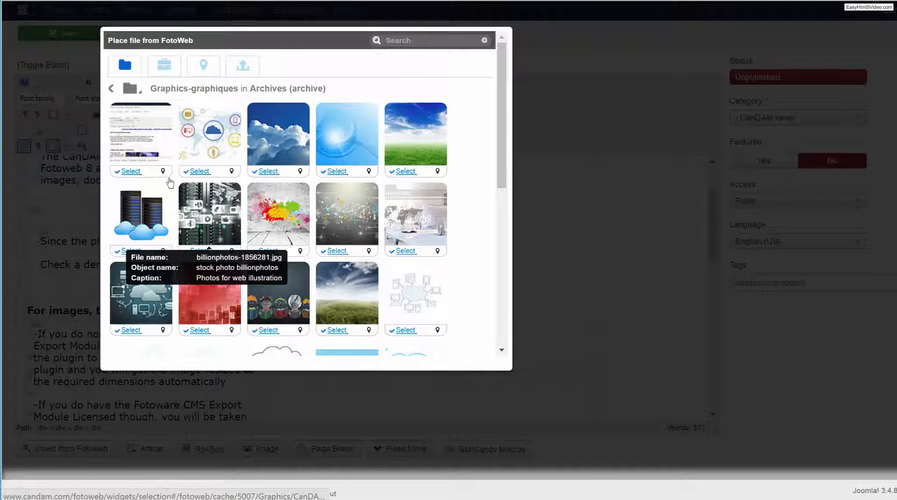
pyautogui.click(132, 129)
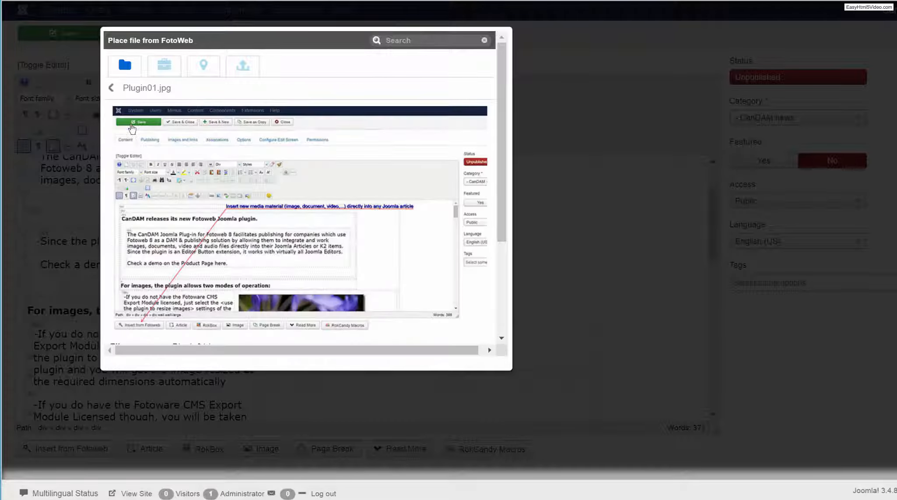
pyautogui.scroll(-2, 319, 234)
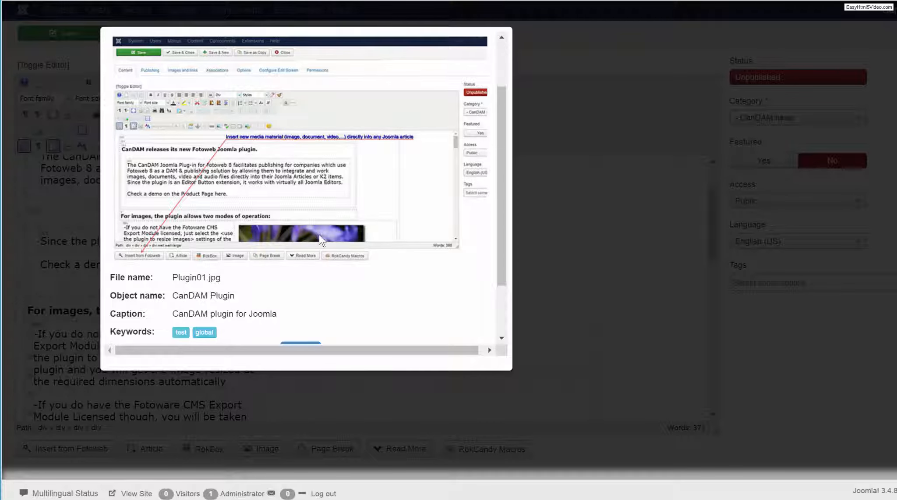
pyautogui.scroll(-2, 322, 240)
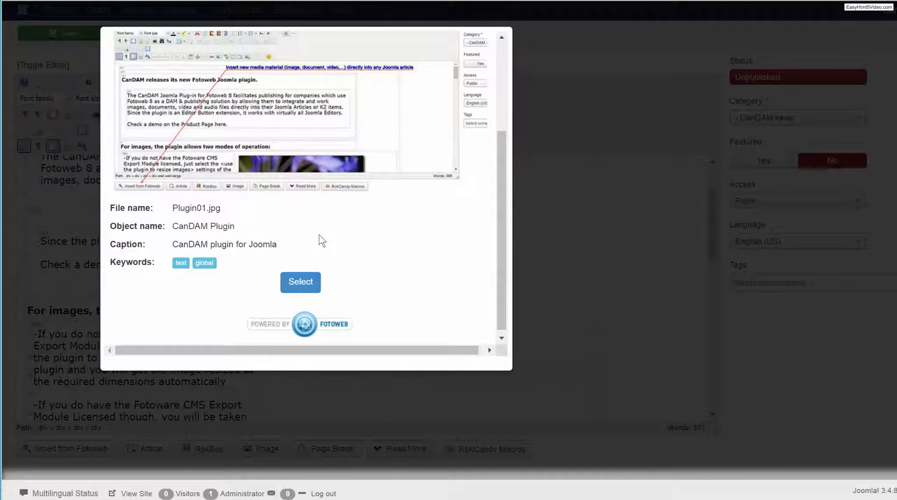
pyautogui.click(307, 281)
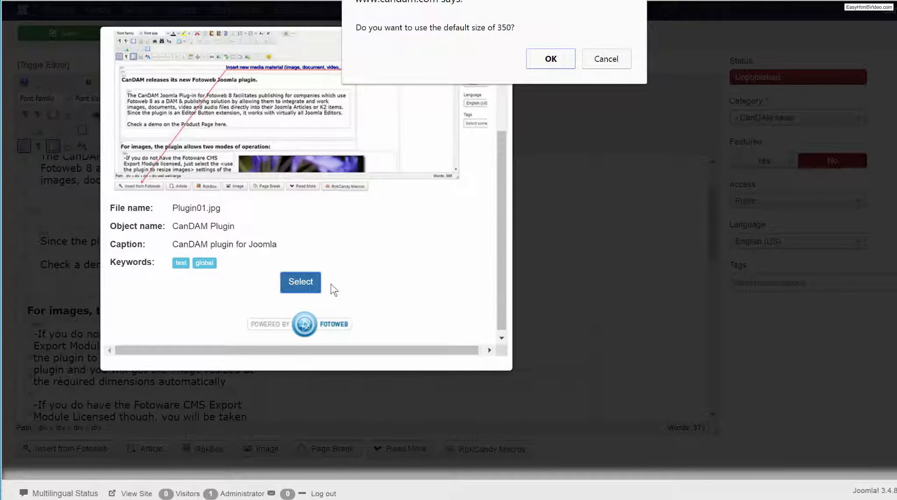
# Decline the default image size and set the size of Plugin01.jpg to 800 pixels.
pyautogui.click(594, 63)
pyautogui.write('800')
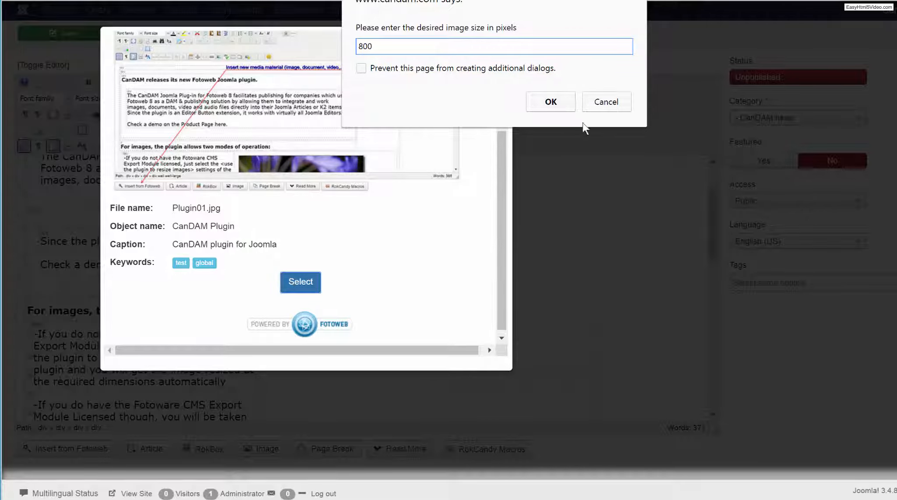
pyautogui.click(559, 104)
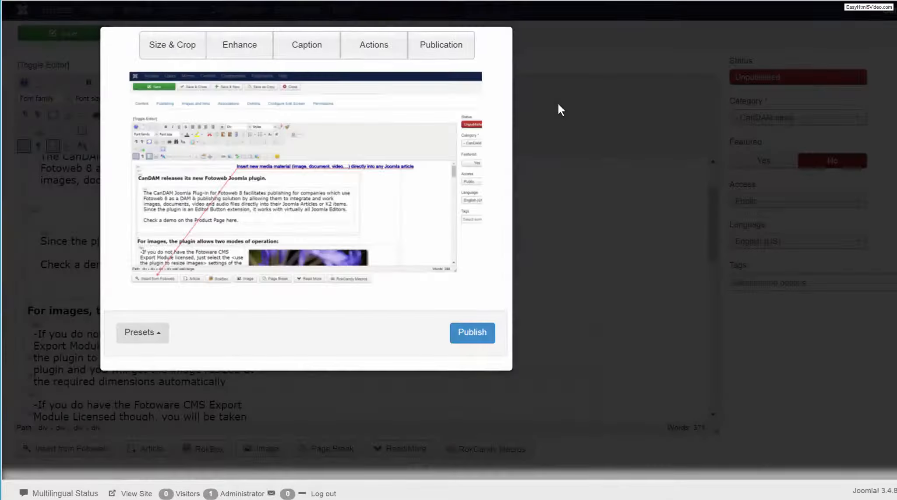
# Set the image's sharpening to 4, raise its contrast slightly without an enhancement preset, and apply the enhancements.
pyautogui.click(232, 53)
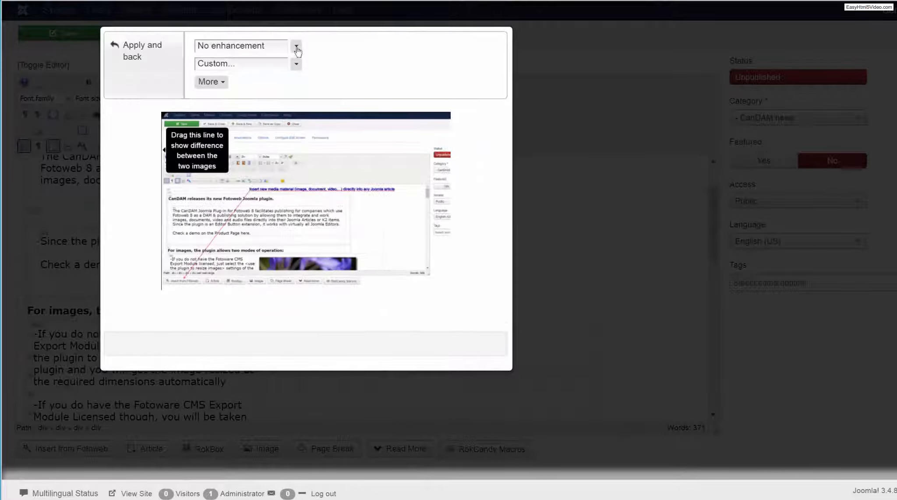
pyautogui.click(296, 45)
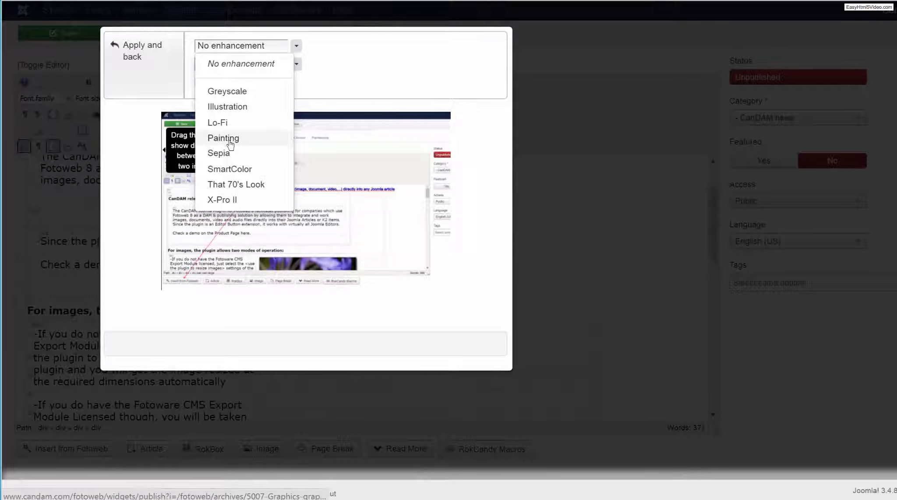
pyautogui.click(250, 73)
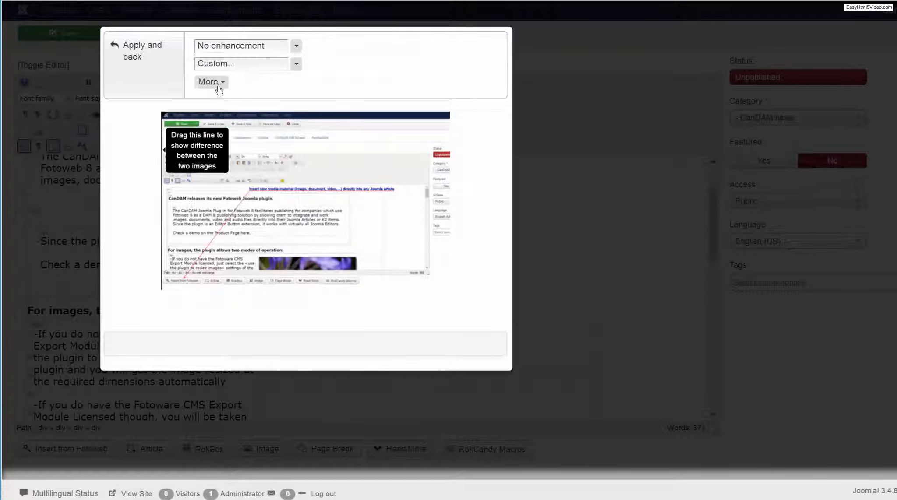
pyautogui.click(219, 85)
pyautogui.moveTo(271, 114); pyautogui.dragTo(275, 113)
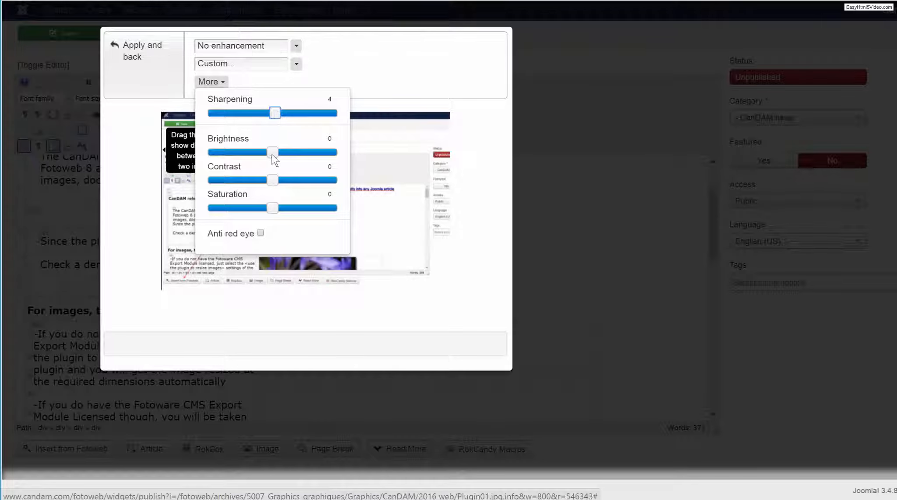
pyautogui.moveTo(272, 178); pyautogui.dragTo(274, 177)
pyautogui.click(133, 48)
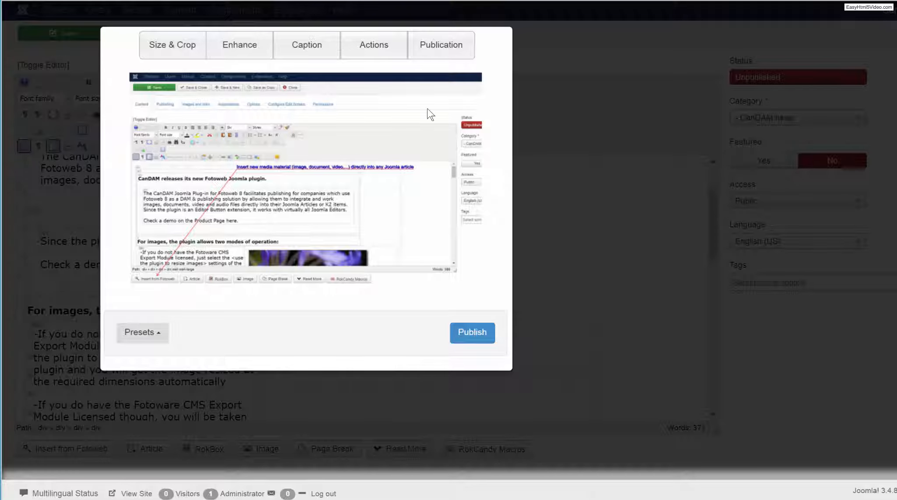
# Set the image's publication to "Web site article" and publish it into the article.
pyautogui.click(435, 49)
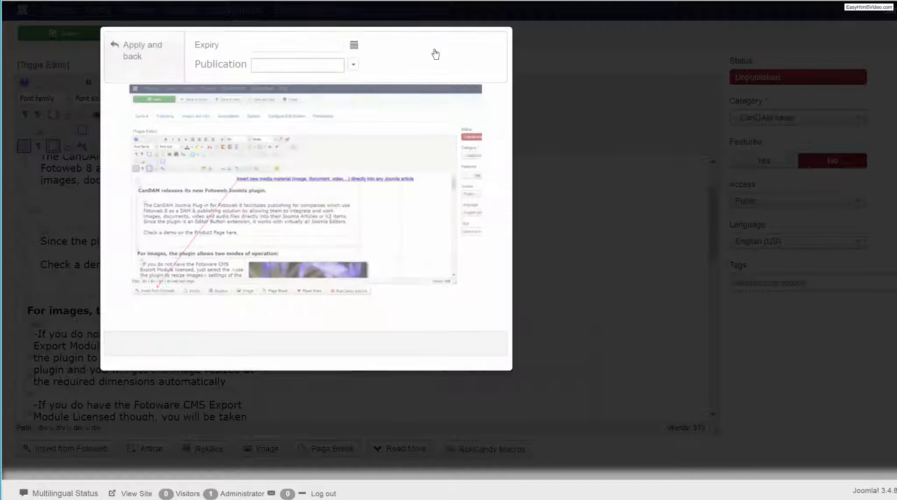
pyautogui.click(354, 65)
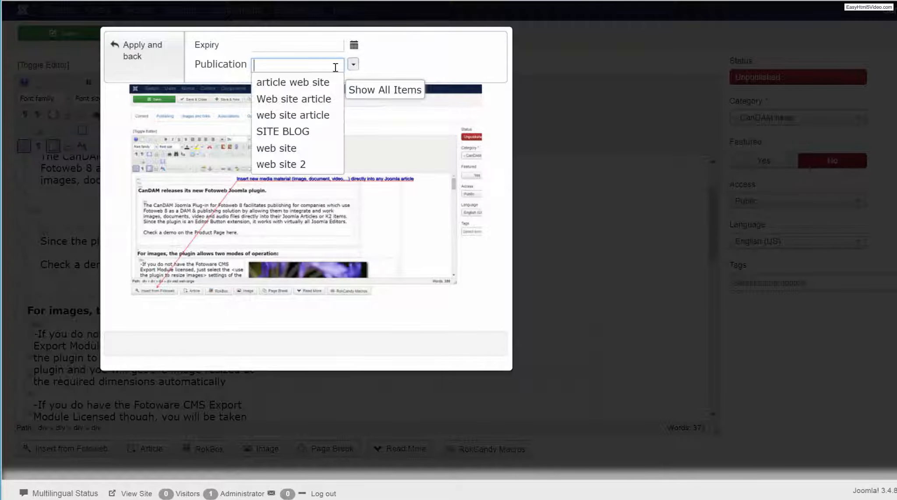
pyautogui.click(291, 99)
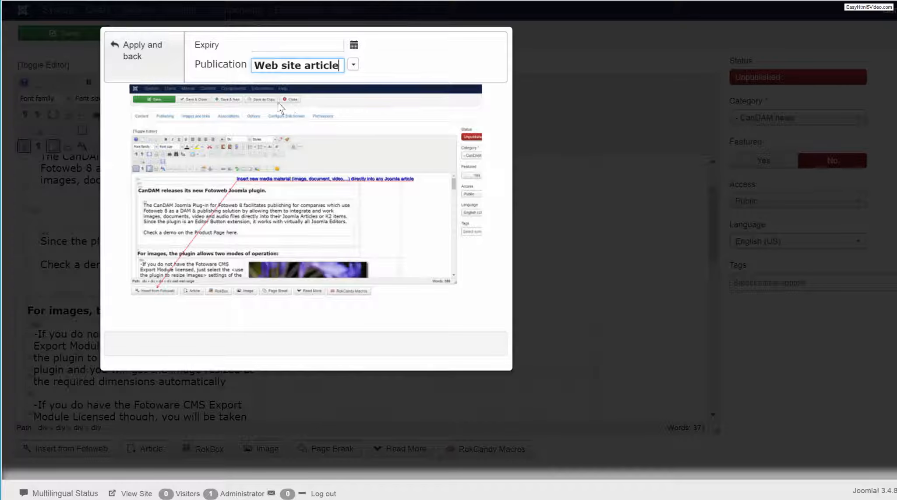
pyautogui.click(131, 51)
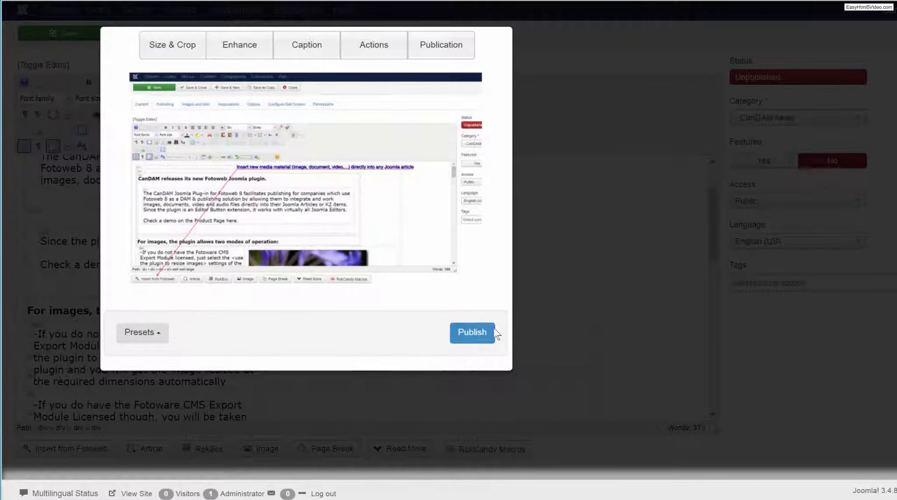
pyautogui.click(481, 334)
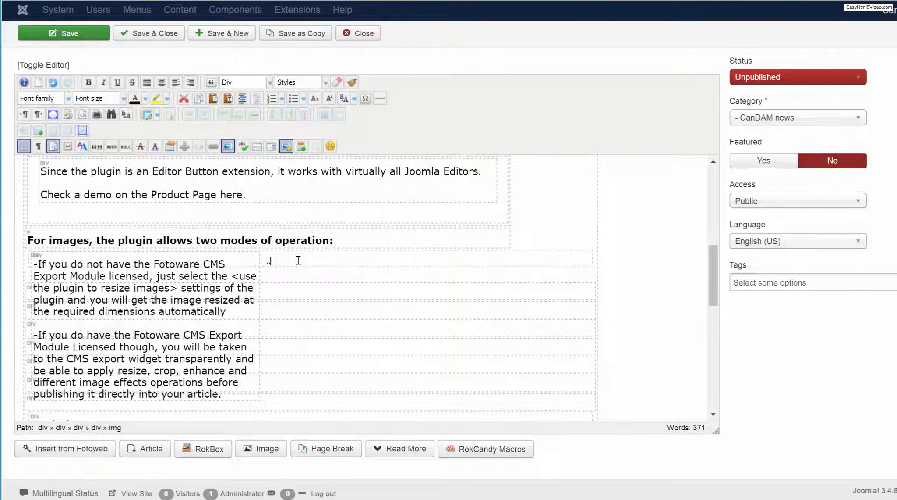
# Place the text cursor beside the first image mode description and open the Botanical - botanique archive in the Fotoweb picker.
pyautogui.click(298, 260)
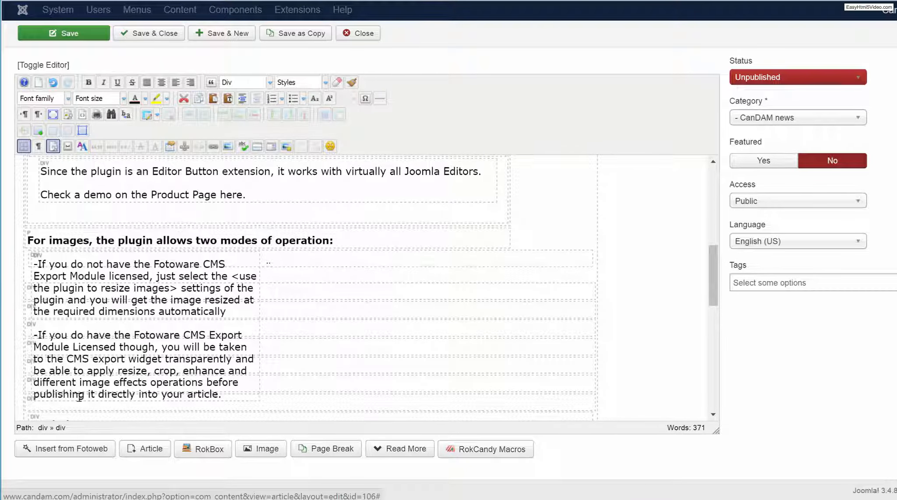
pyautogui.click(66, 449)
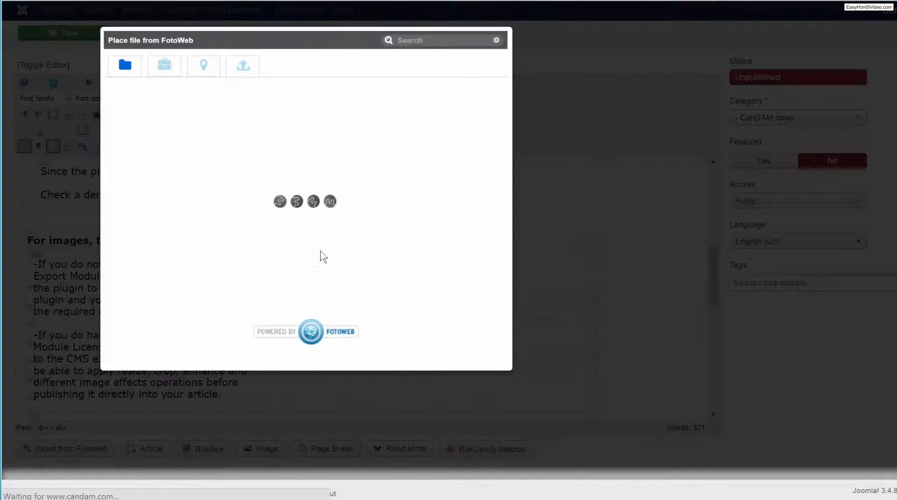
pyautogui.click(205, 166)
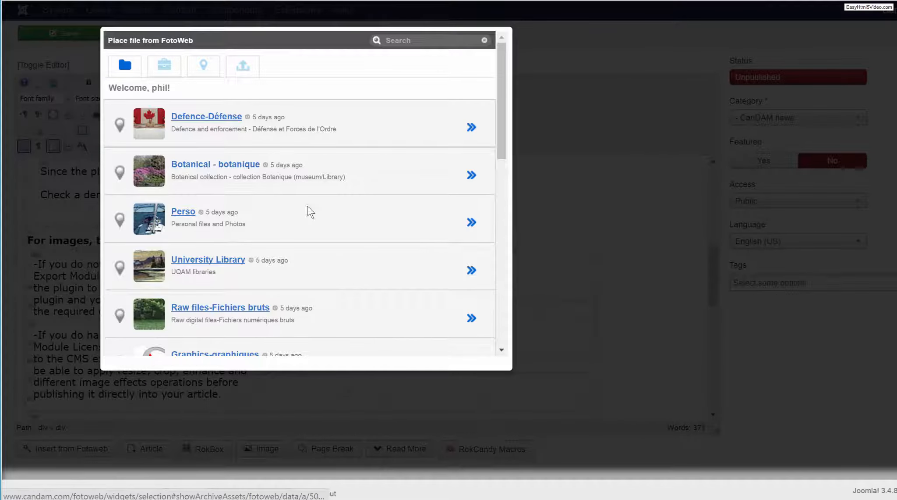
# Search FotoWeb for "tree" and select the green bonsai photo from the Botanical - botanique results.
pyautogui.click(399, 39)
pyautogui.write('tree')
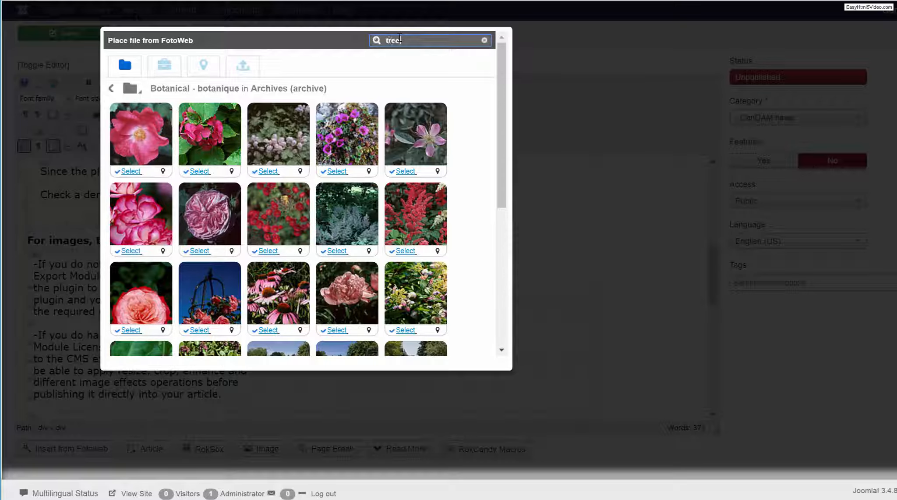
pyautogui.press('Return')
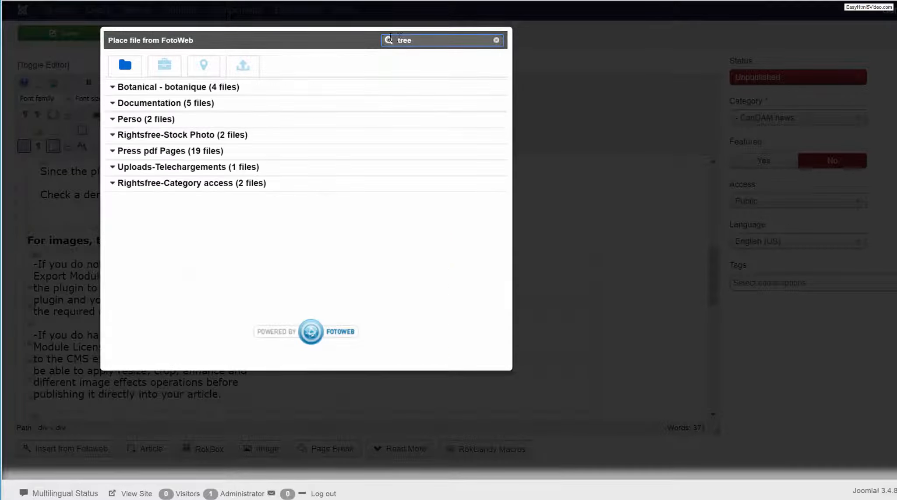
pyautogui.click(115, 86)
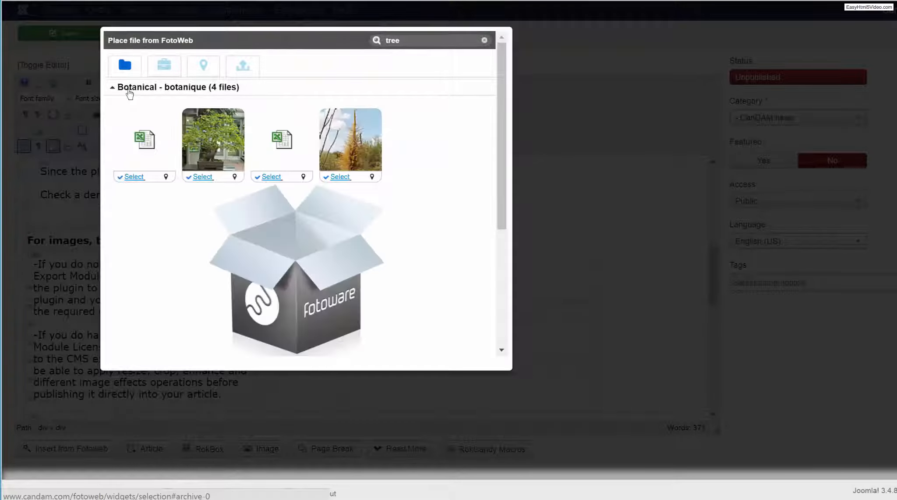
pyautogui.click(202, 177)
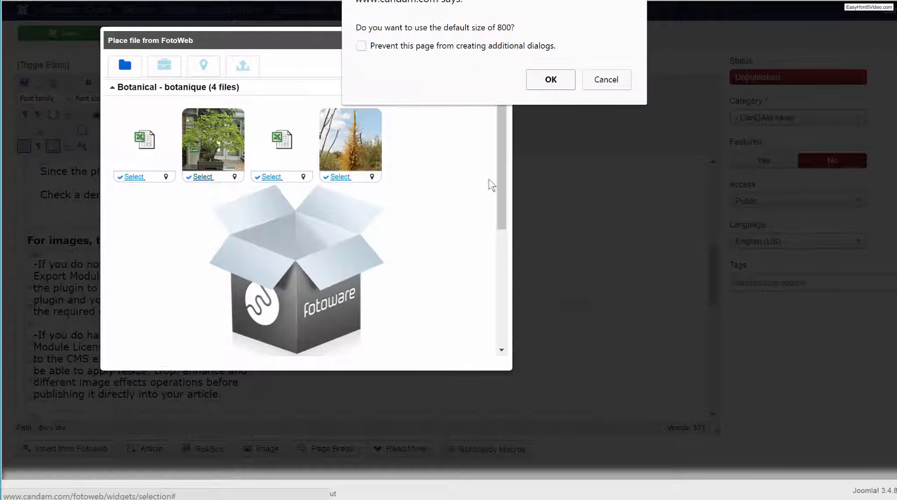
# Enter a custom image size of 320 pixels for the bonsai photo instead of the default.
pyautogui.click(551, 80)
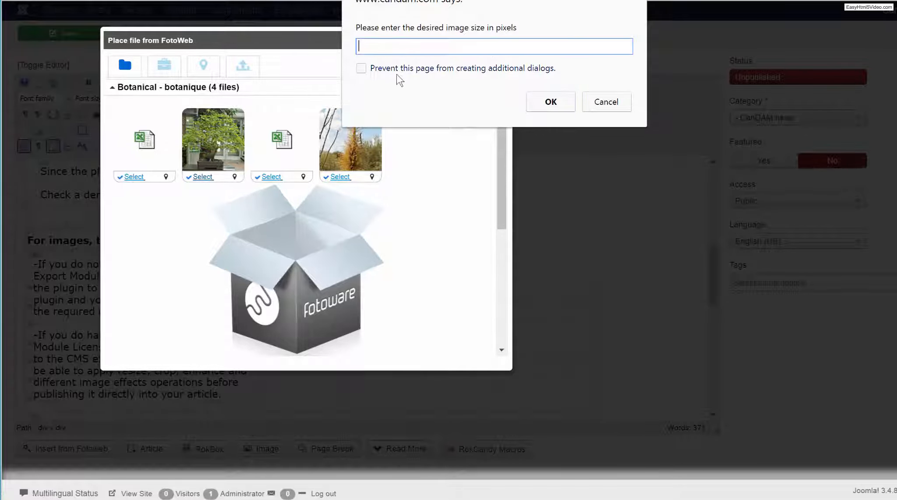
pyautogui.write('320')
pyautogui.click(555, 104)
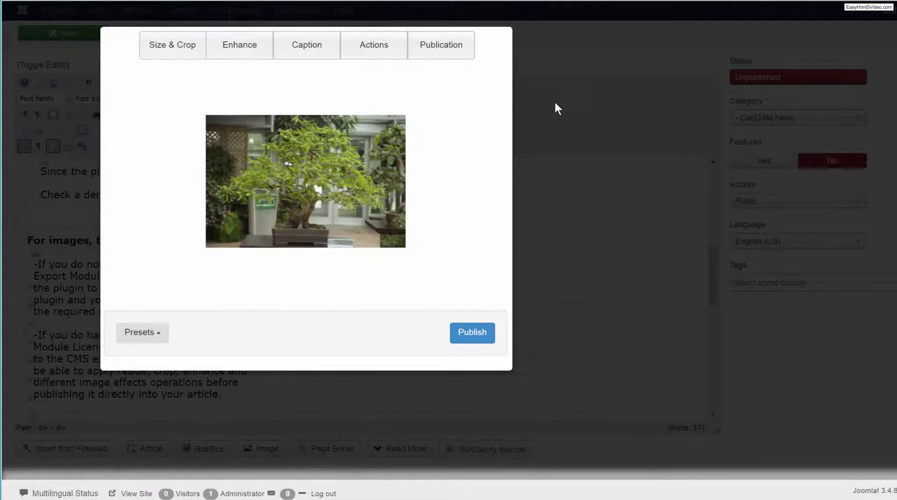
# Crop the bonsai photo more tightly around the tree and its pot, and apply the crop.
pyautogui.click(175, 46)
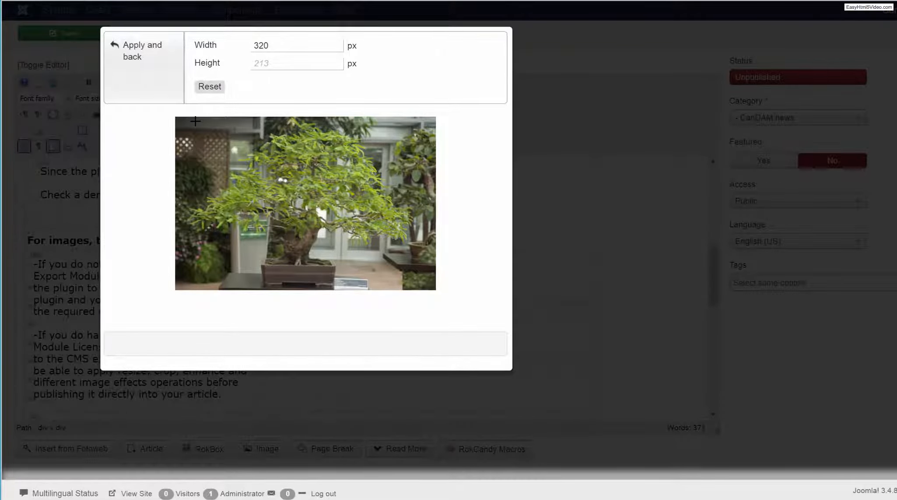
pyautogui.moveTo(194, 120); pyautogui.dragTo(410, 293)
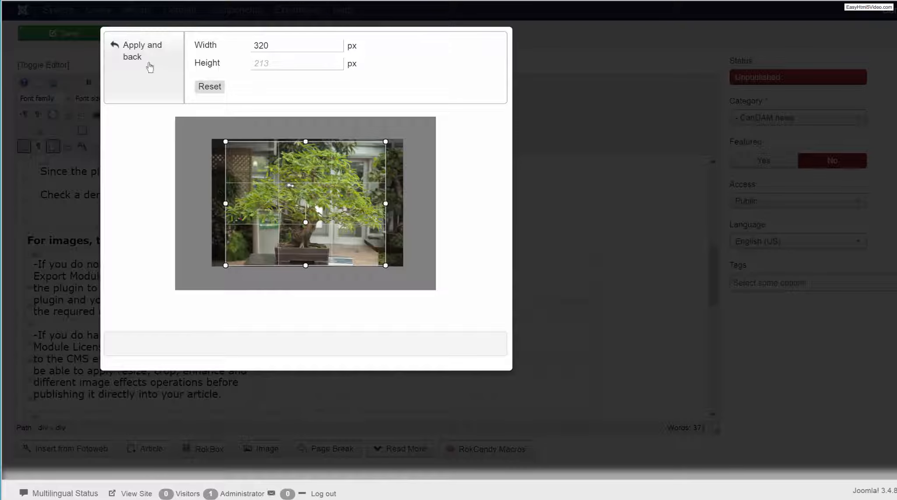
pyautogui.click(138, 54)
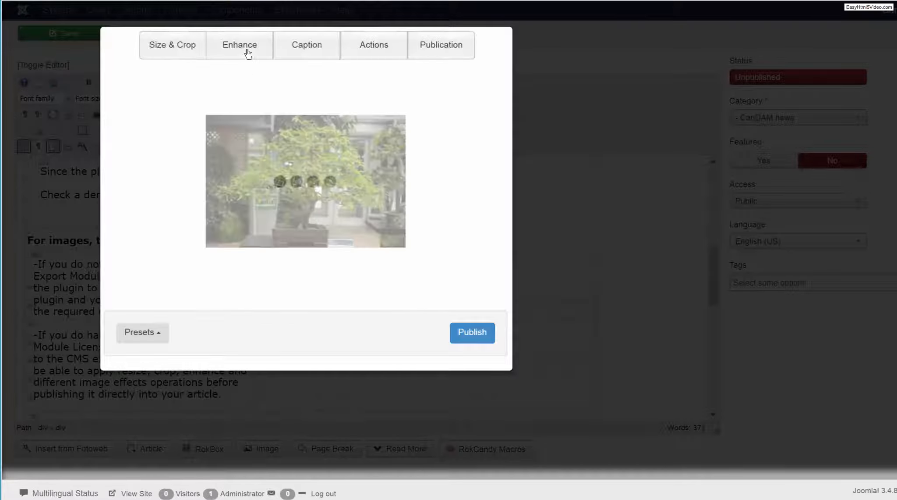
# Enhance the bonsai photo with SmartColor, compare it with the original, and apply the enhancement.
pyautogui.click(248, 53)
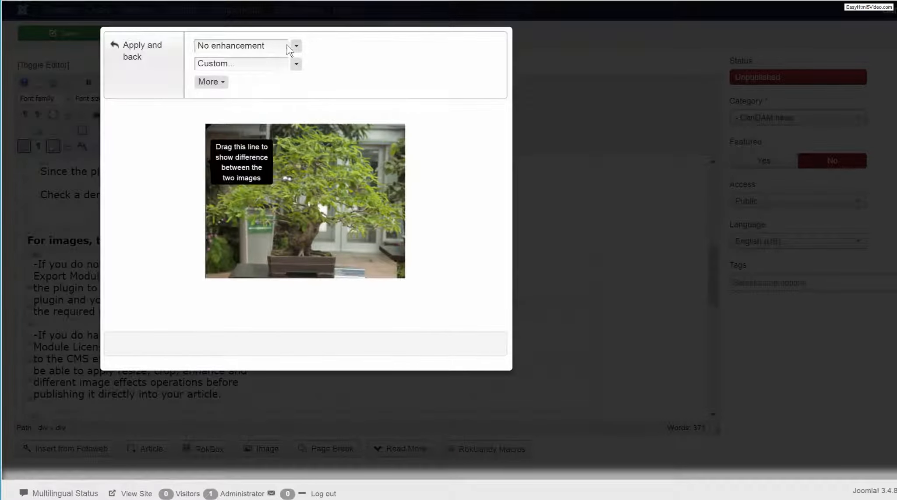
pyautogui.click(289, 47)
pyautogui.click(298, 169)
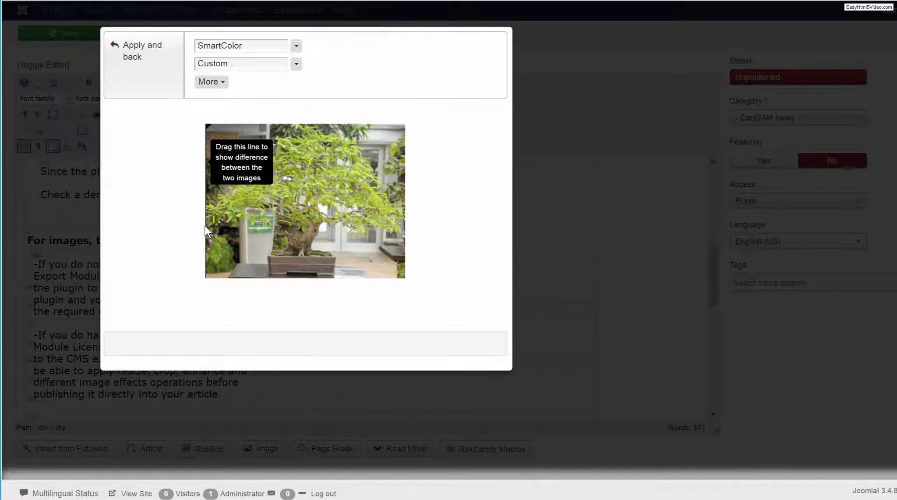
pyautogui.moveTo(205, 225); pyautogui.dragTo(179, 231)
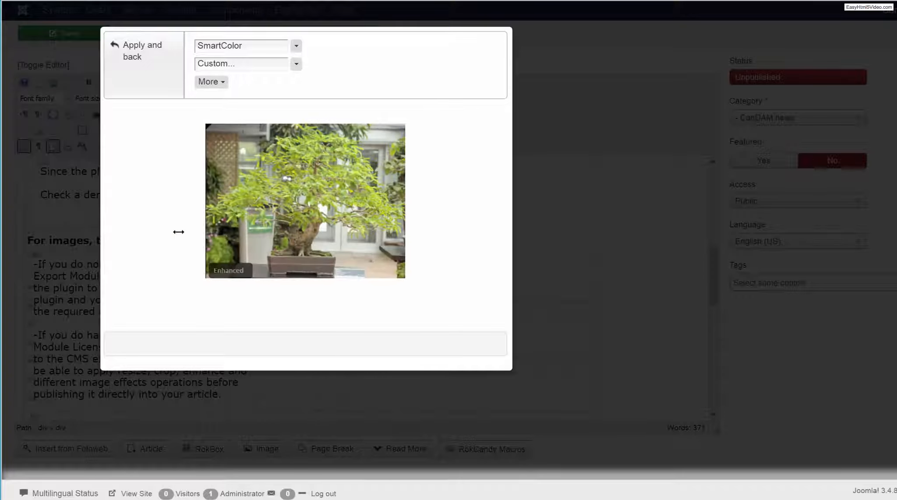
pyautogui.click(133, 51)
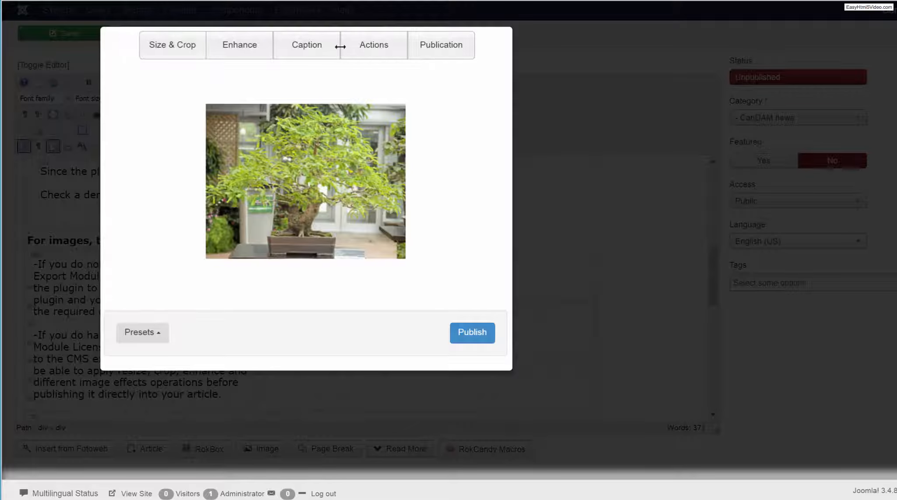
# Set the bonsai photo's publication to "Web site article" and publish it into the article.
pyautogui.click(456, 43)
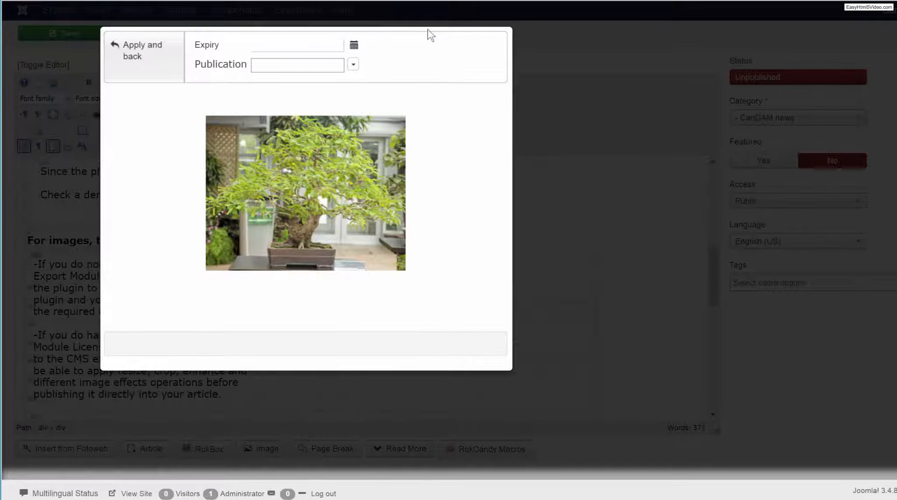
pyautogui.click(357, 65)
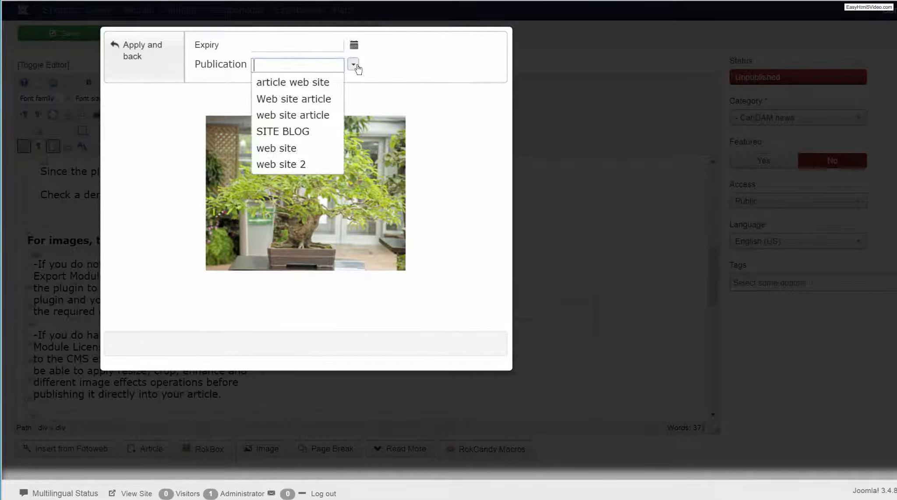
pyautogui.click(293, 99)
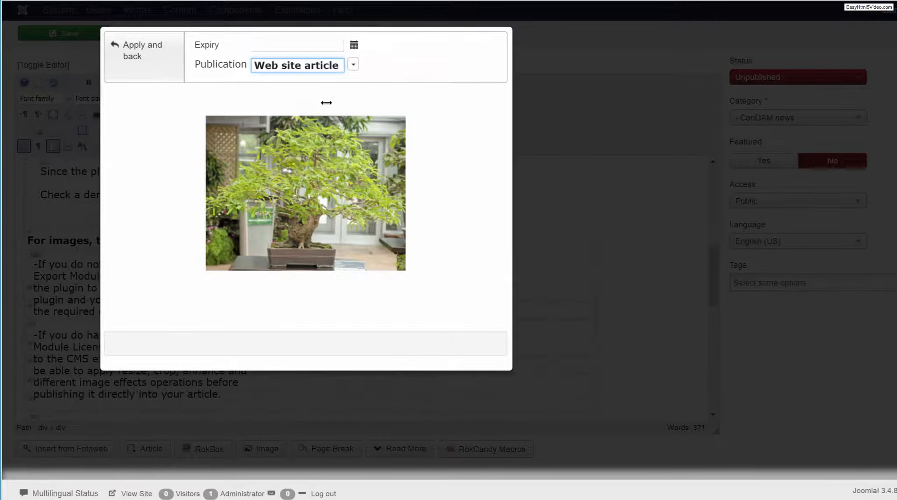
pyautogui.click(126, 49)
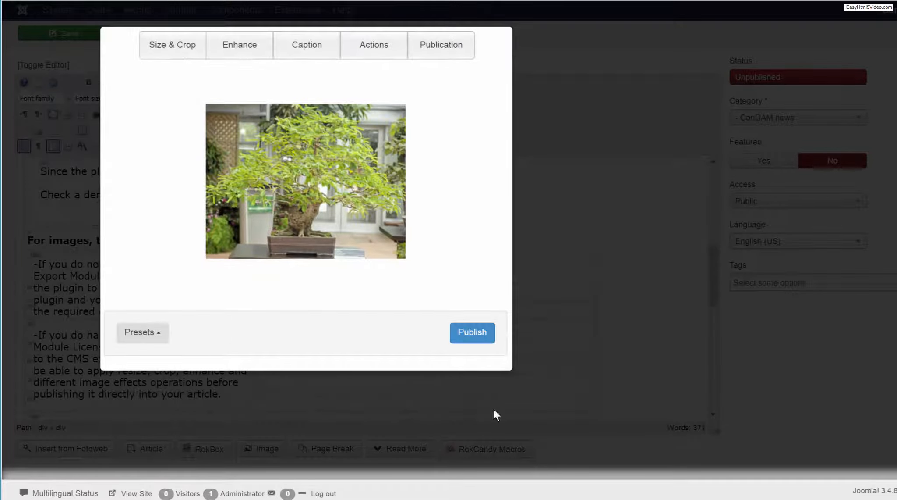
pyautogui.click(482, 338)
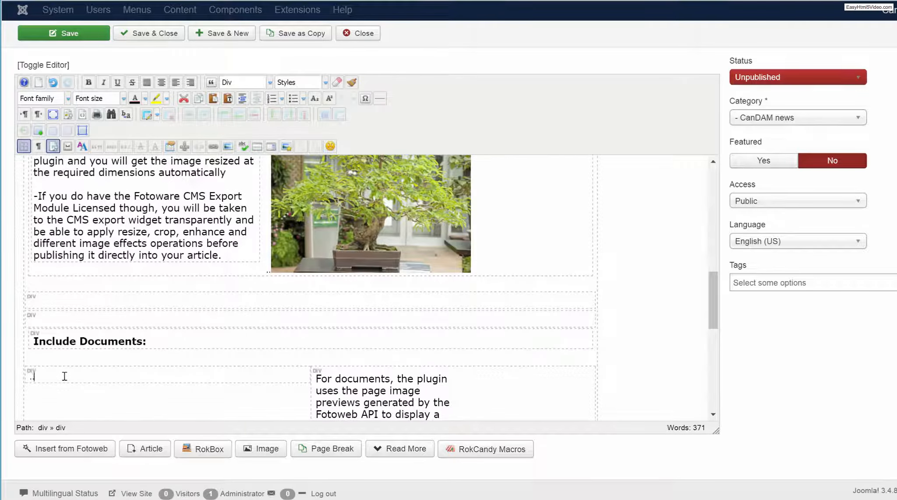
# Insert the Microsoft Azure ISV Datasheet - FotoWare PDF from the Documentation archive below the Include Documents heading.
pyautogui.click(48, 456)
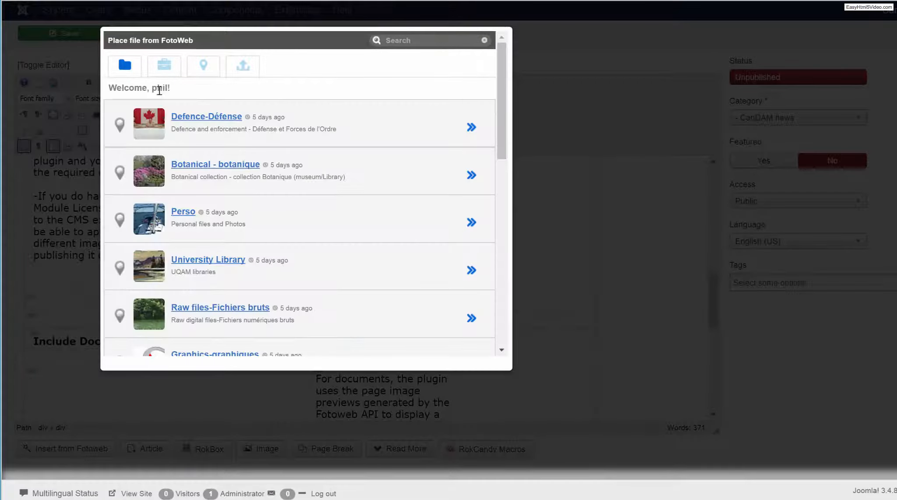
pyautogui.scroll(-4, 267, 249)
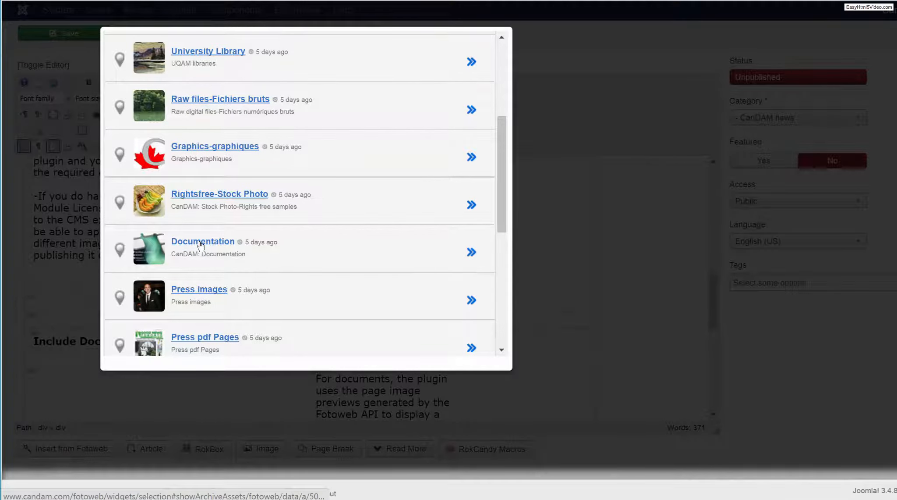
pyautogui.click(201, 245)
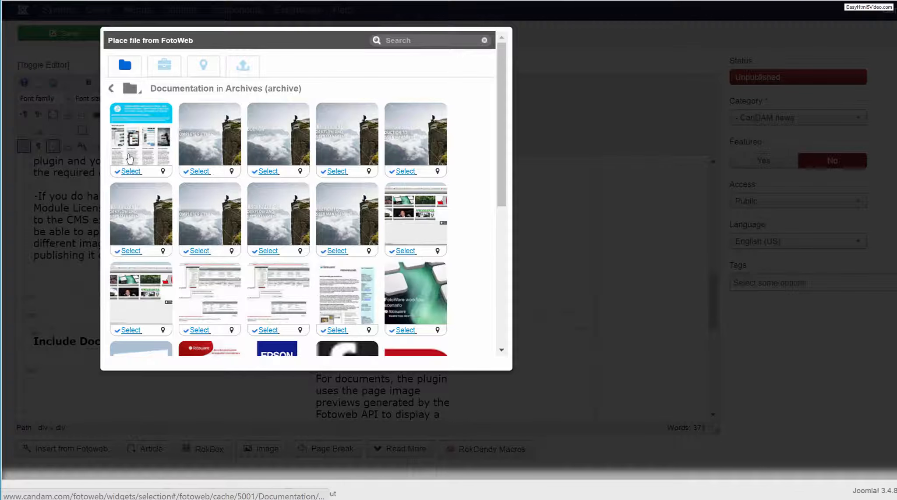
pyautogui.click(130, 158)
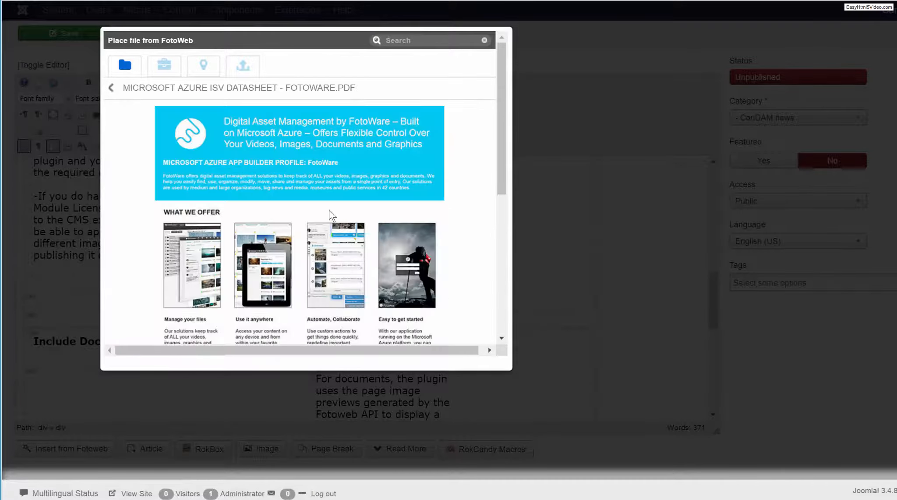
pyautogui.scroll(-6, 329, 209)
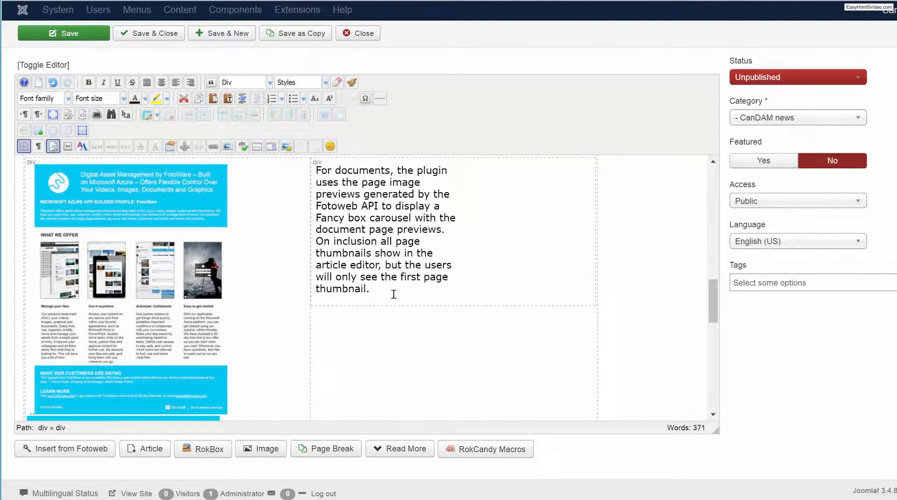
# Place the text cursor in the empty block below the video and audio note and open the FotoWeb file picker.
pyautogui.scroll(-5, 394, 294)
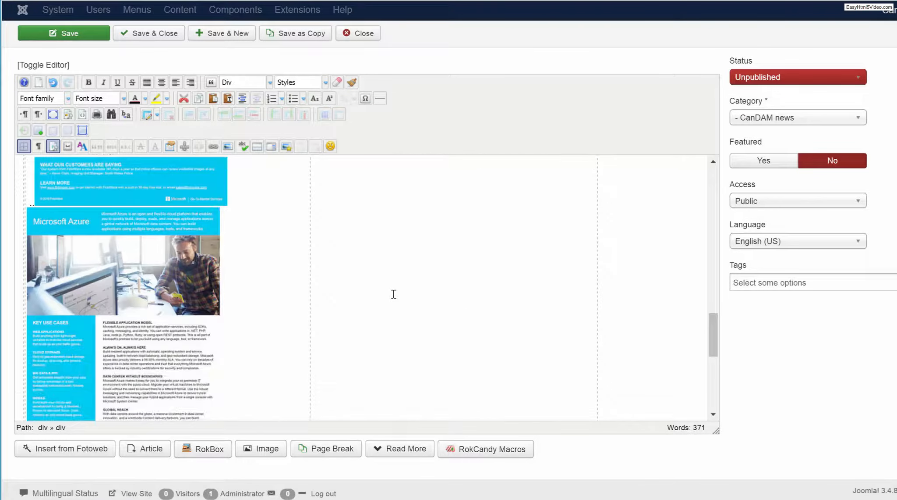
pyautogui.scroll(-3, 394, 294)
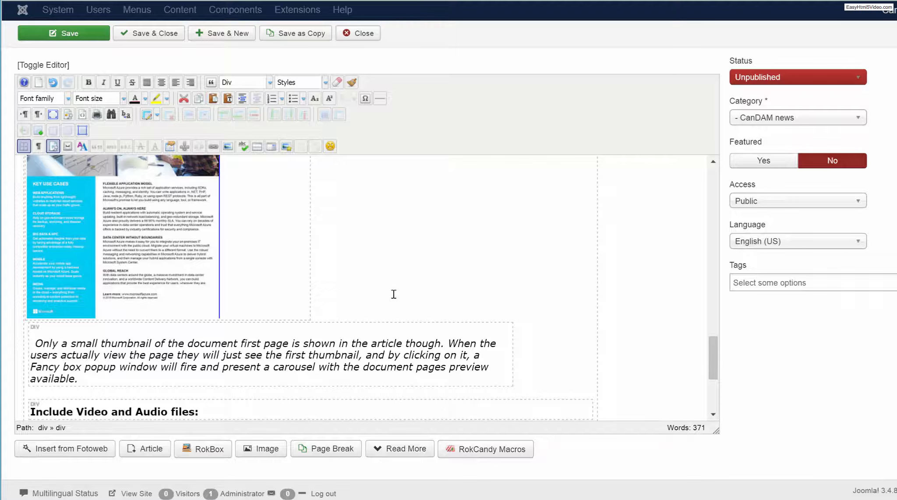
pyautogui.scroll(-4, 394, 294)
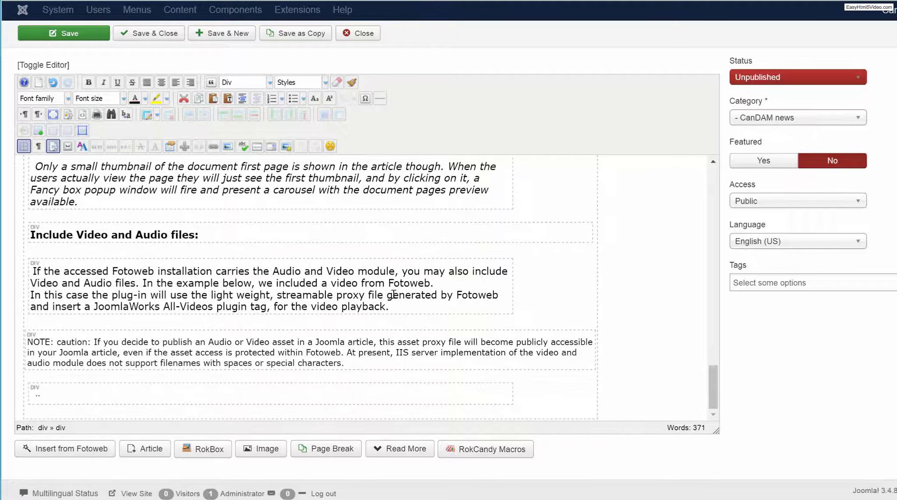
pyautogui.click(111, 395)
pyautogui.click(53, 452)
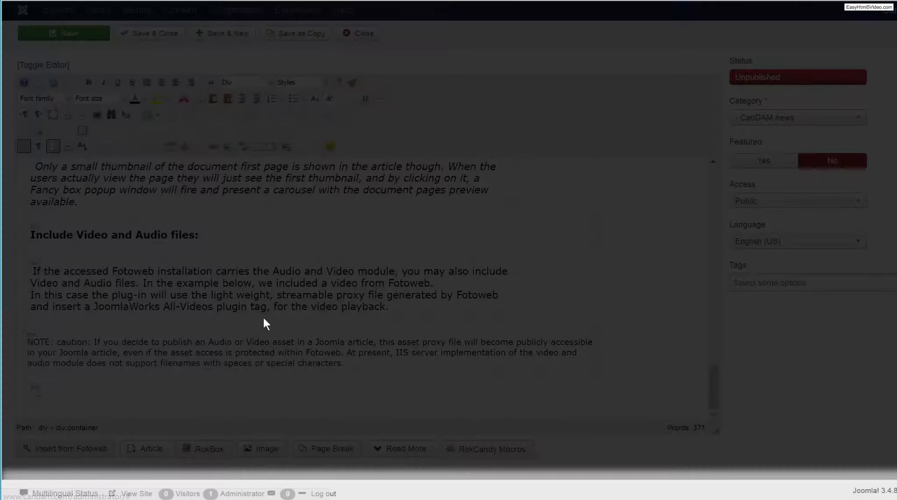
# Insert the Battle-tank-Leopard-2-2A6M-Afghanistan-Canadian-Forces video from the Defence-Défense archive into the article.
pyautogui.scroll(-5, 299, 275)
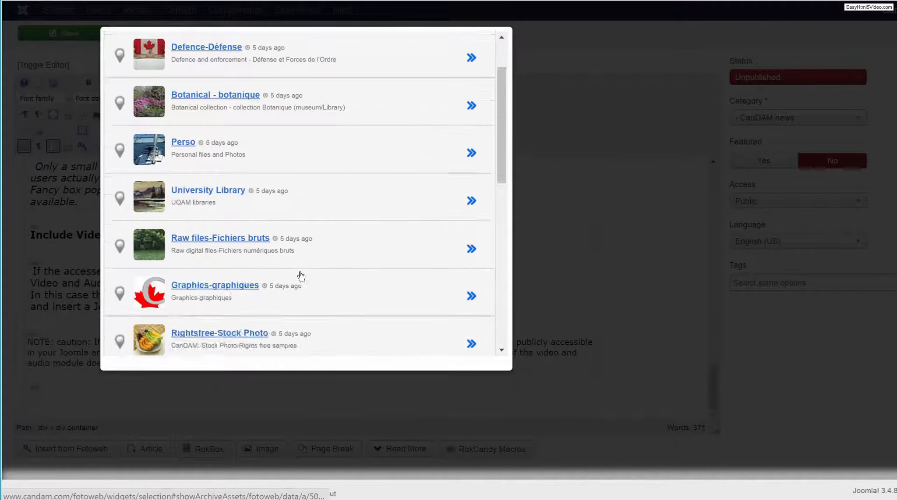
pyautogui.scroll(-3, 301, 275)
pyautogui.scroll(-5, 301, 275)
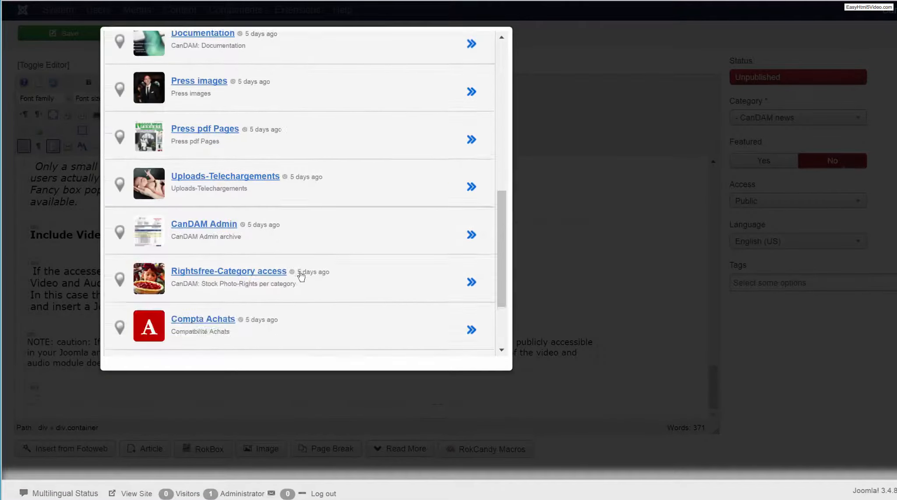
pyautogui.scroll(2, 301, 276)
pyautogui.scroll(2, 301, 276)
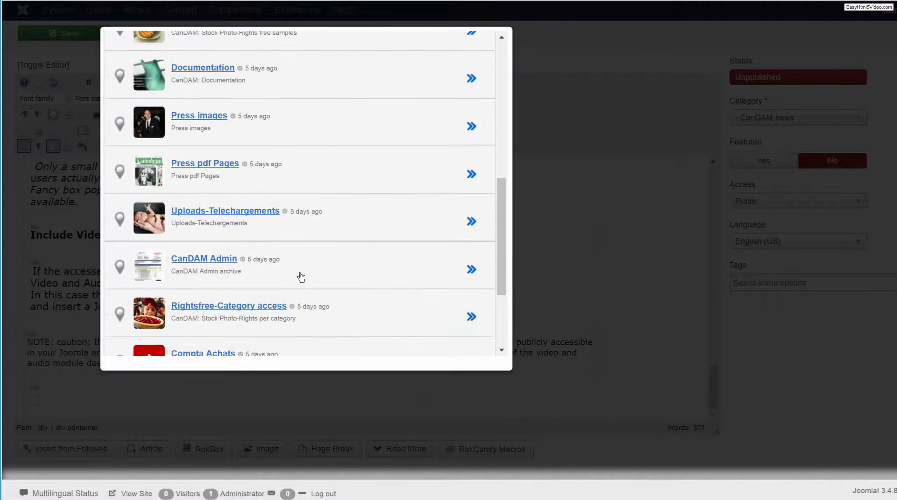
pyautogui.scroll(3, 301, 275)
pyautogui.scroll(6, 302, 276)
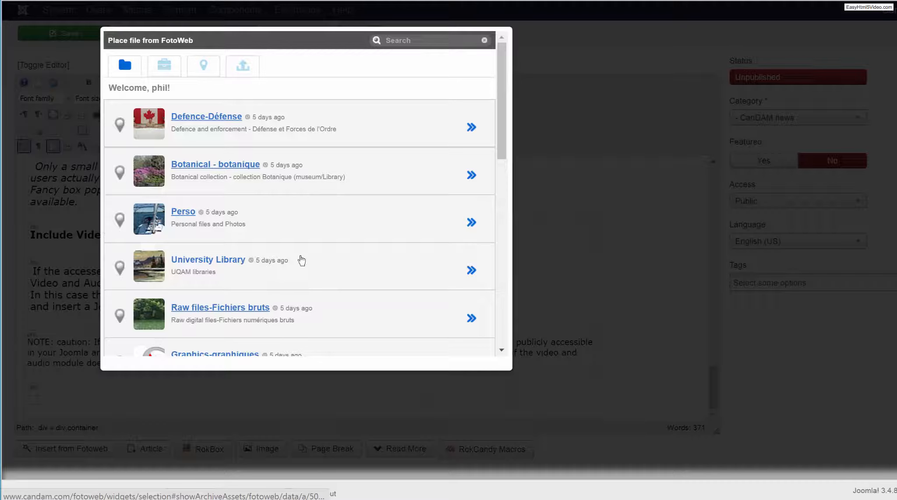
pyautogui.click(188, 117)
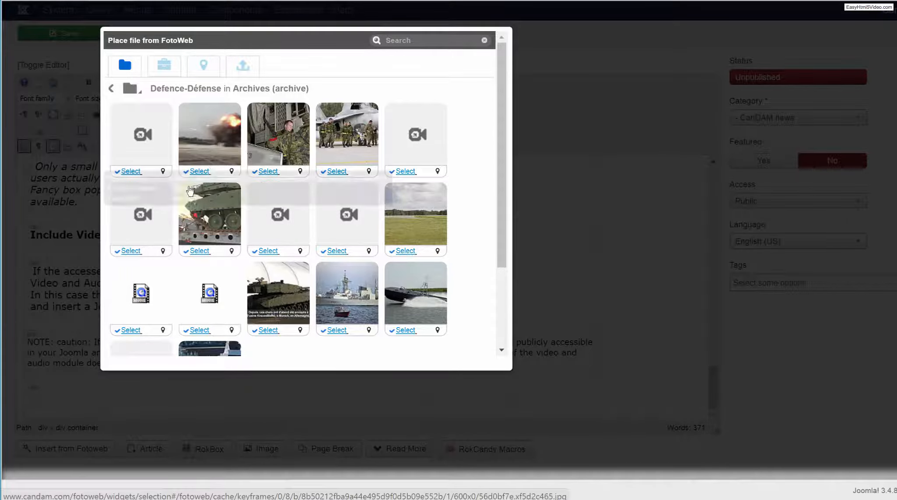
pyautogui.click(200, 171)
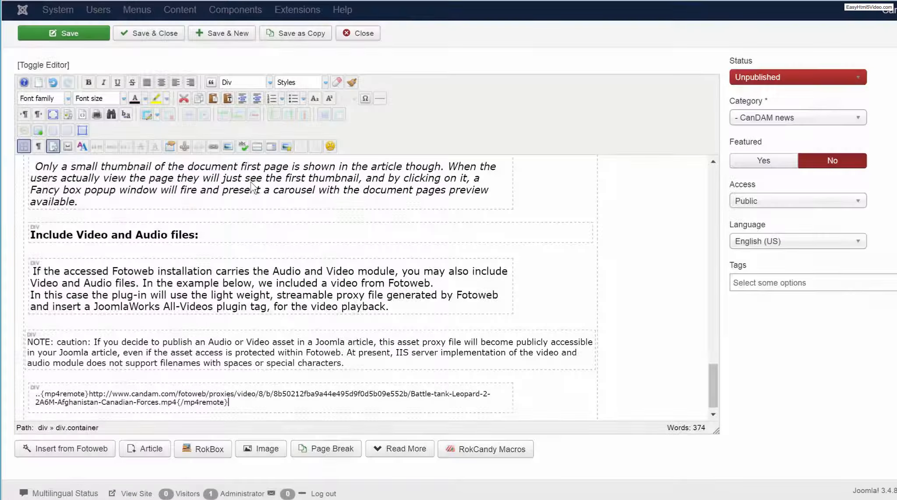
# Save and close the article, and publish "CanDAM Fotoweb Joomla plug-in released!" from the article list.
pyautogui.scroll(-1, 252, 184)
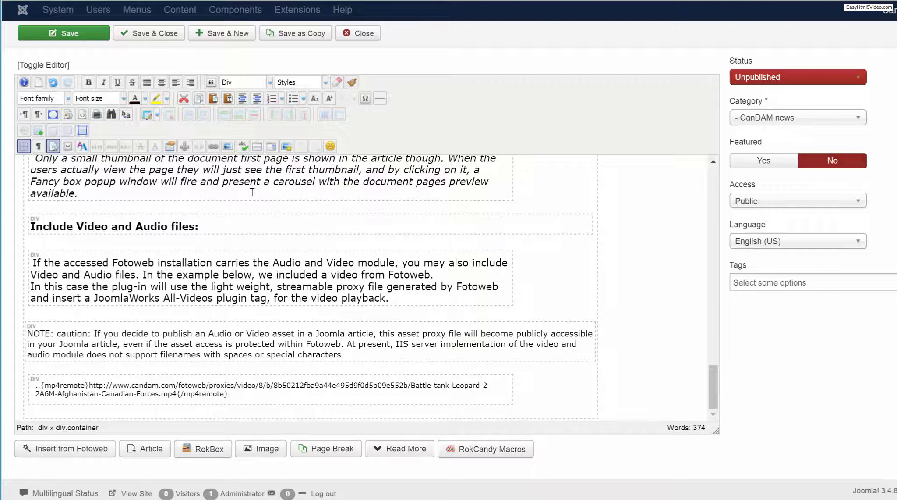
pyautogui.click(153, 38)
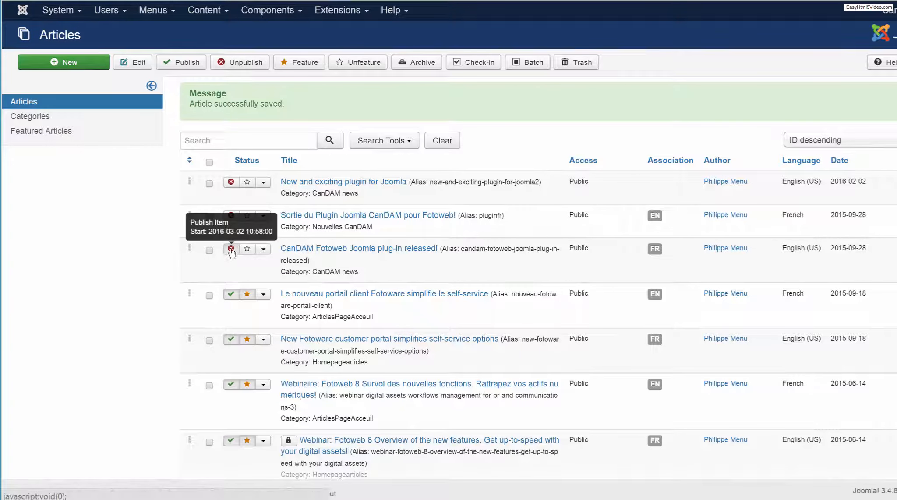
pyautogui.click(231, 249)
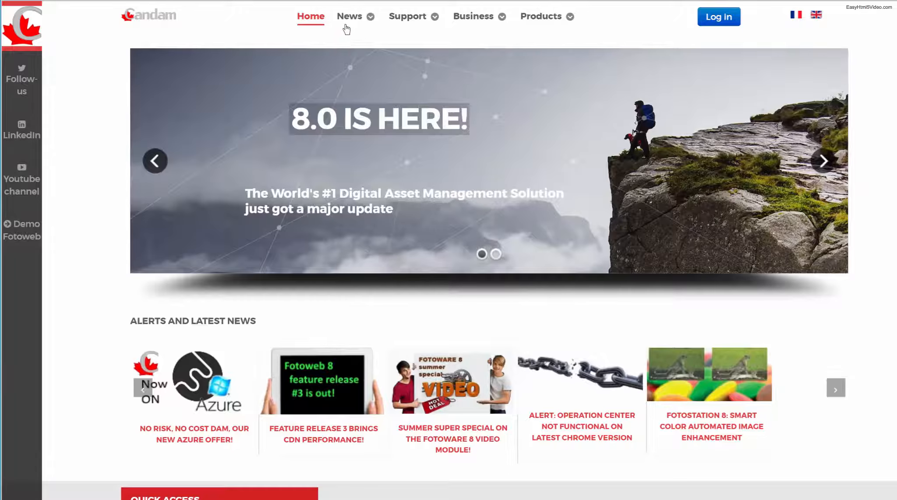
# Switch to the CanDAM website and open the "CanDAM Fotoweb Joomla plug-in released!" article from CanDAM News.
pyautogui.moveTo(350, 24)
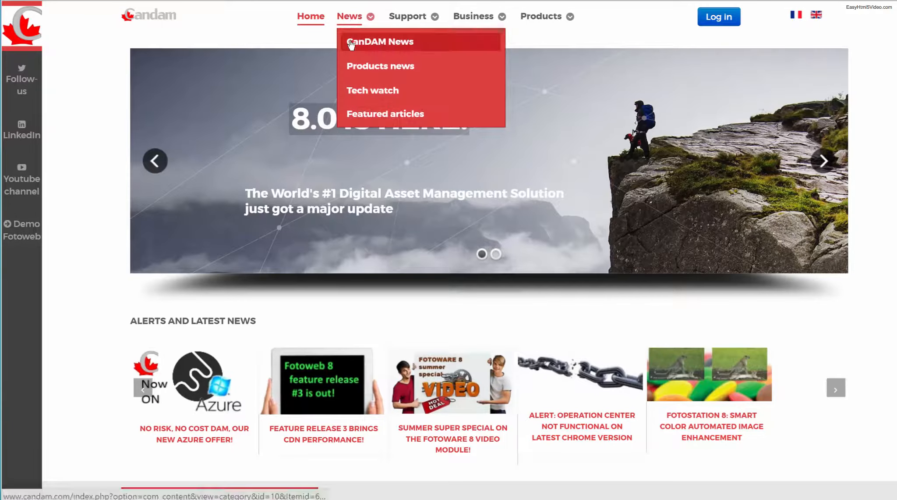
pyautogui.click(351, 40)
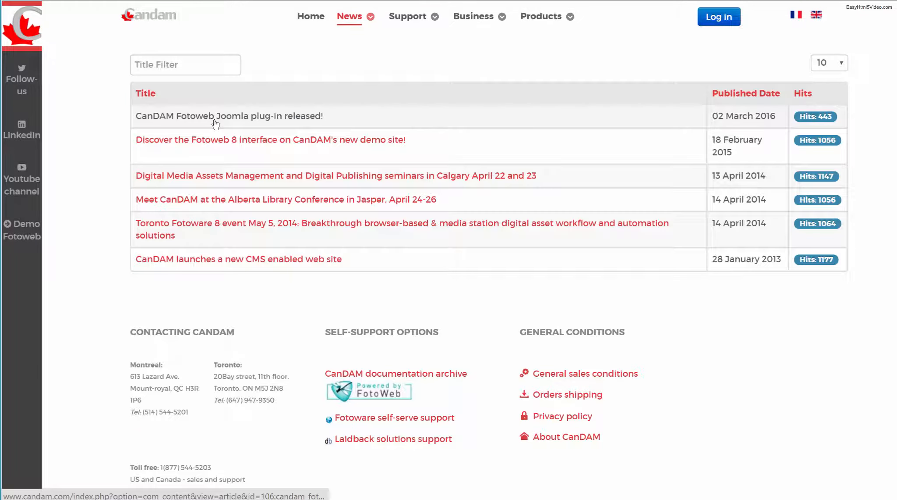
pyautogui.click(215, 122)
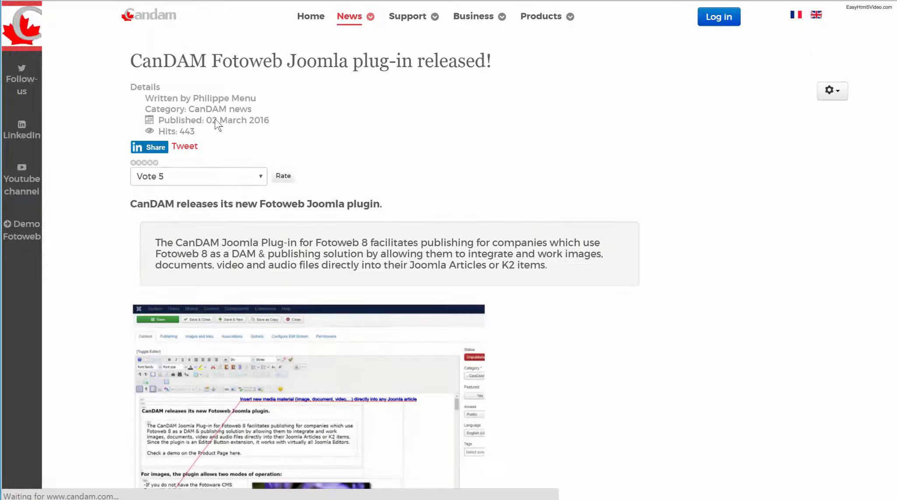
# View both pages of the Microsoft Azure ISV Datasheet in the published article's document carousel, and close the preview.
pyautogui.scroll(-3, 483, 224)
pyautogui.scroll(-5, 483, 223)
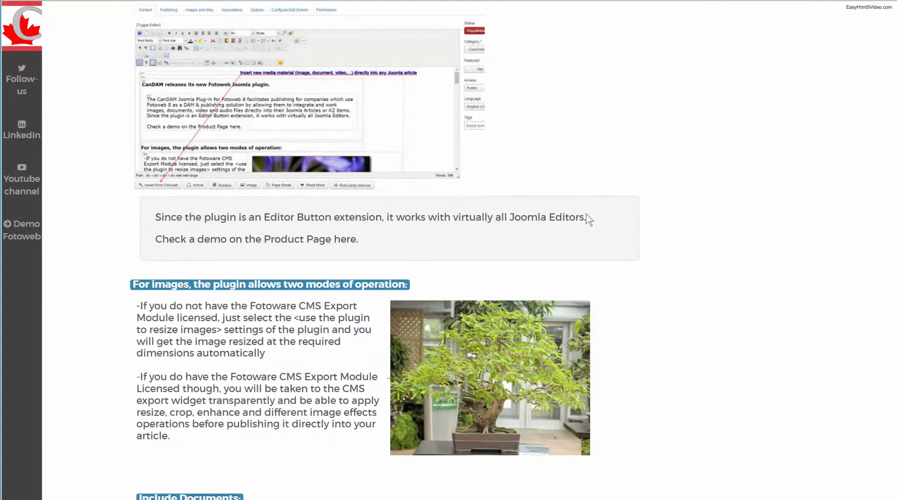
pyautogui.scroll(-2, 588, 218)
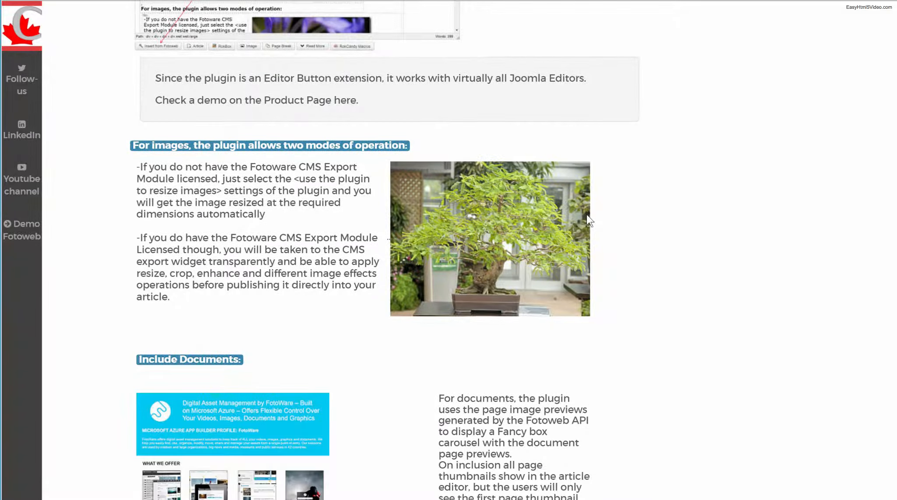
pyautogui.scroll(-7, 587, 214)
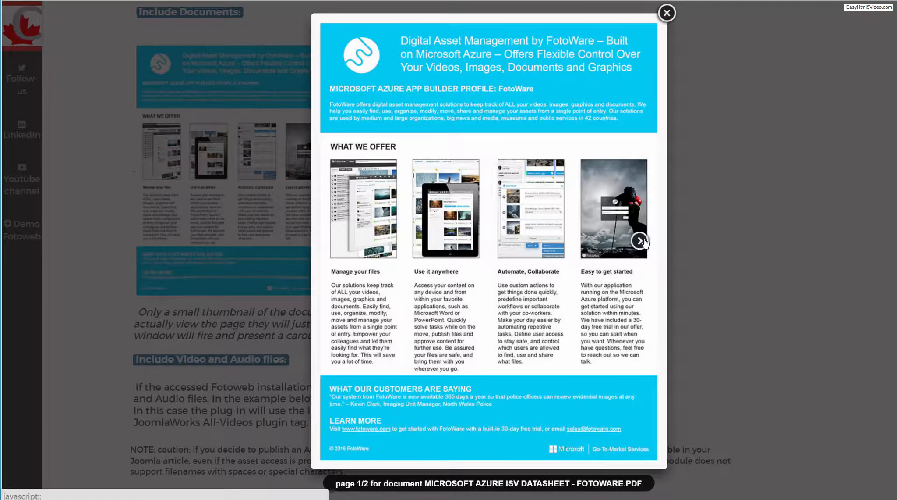
pyautogui.click(644, 239)
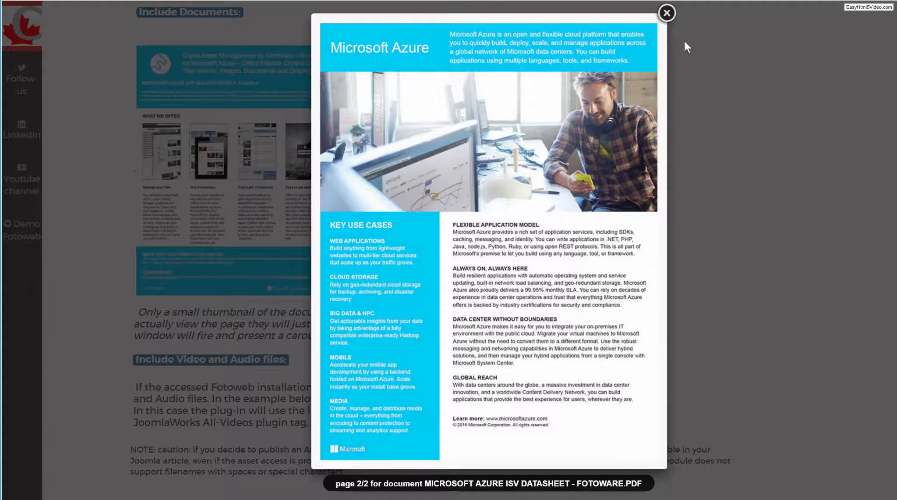
pyautogui.click(673, 20)
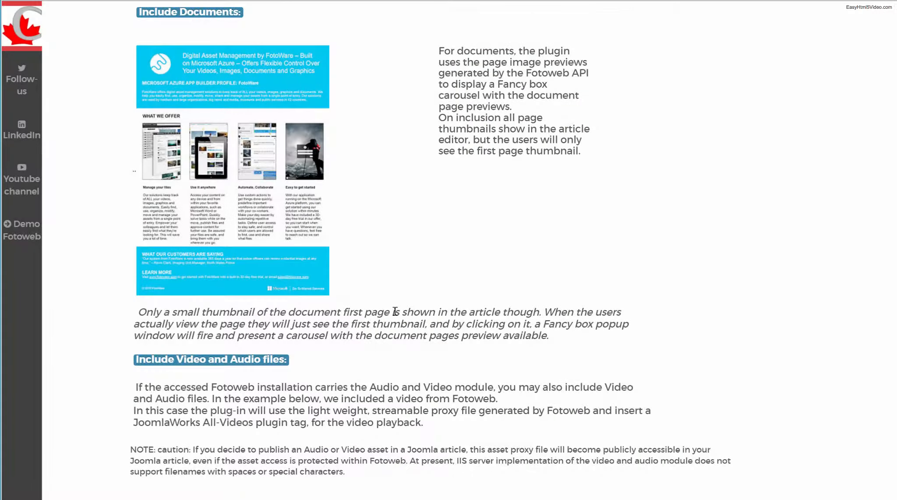
# Check the embedded tank video's playback by skipping to 01:04 and to two further points, and pause it.
pyautogui.scroll(-8, 395, 311)
pyautogui.scroll(-2, 810, 242)
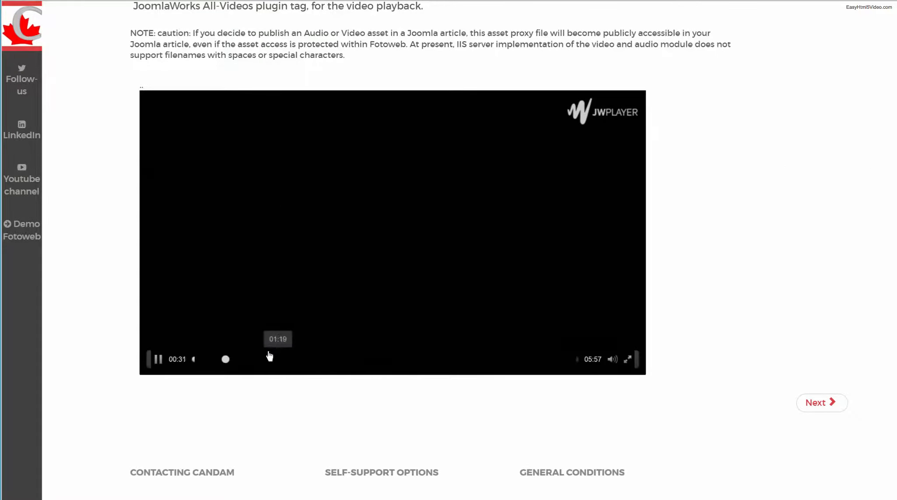
pyautogui.click(262, 361)
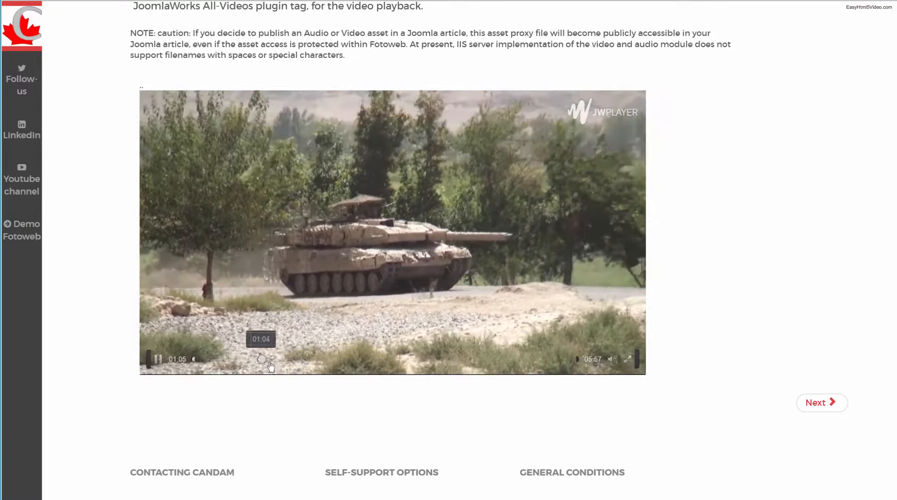
pyautogui.click(360, 362)
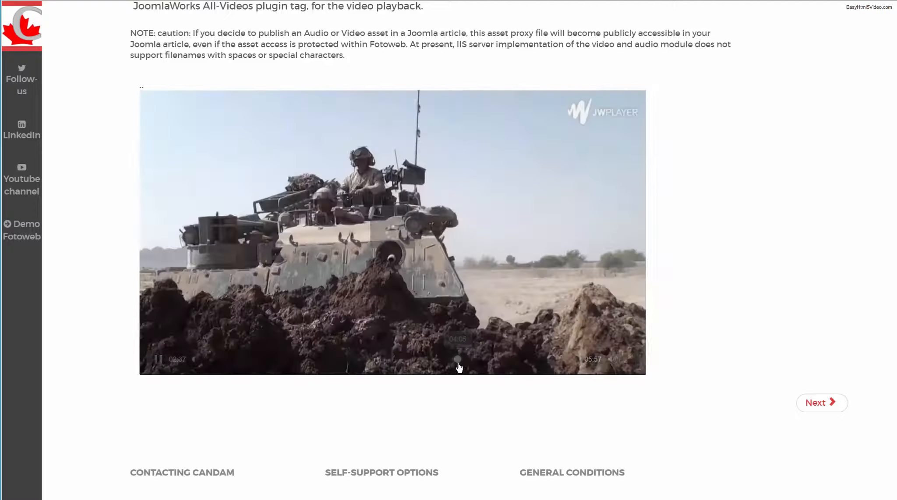
pyautogui.click(458, 360)
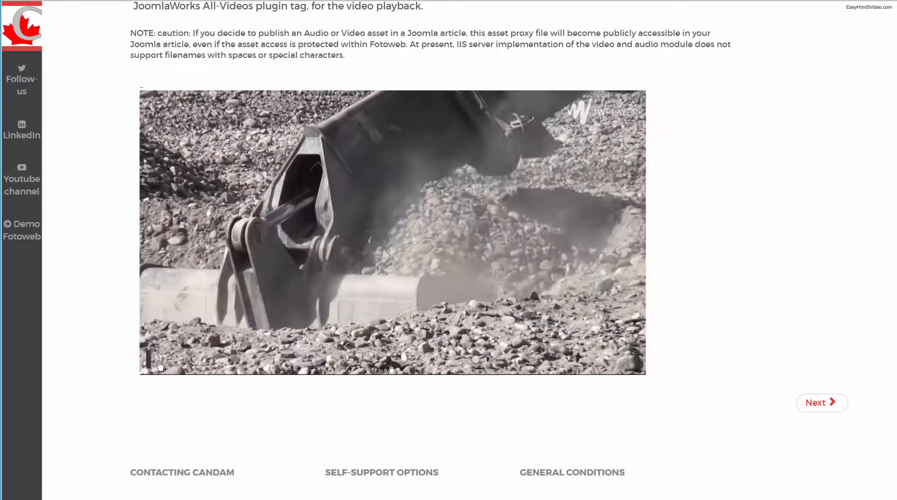
pyautogui.click(473, 233)
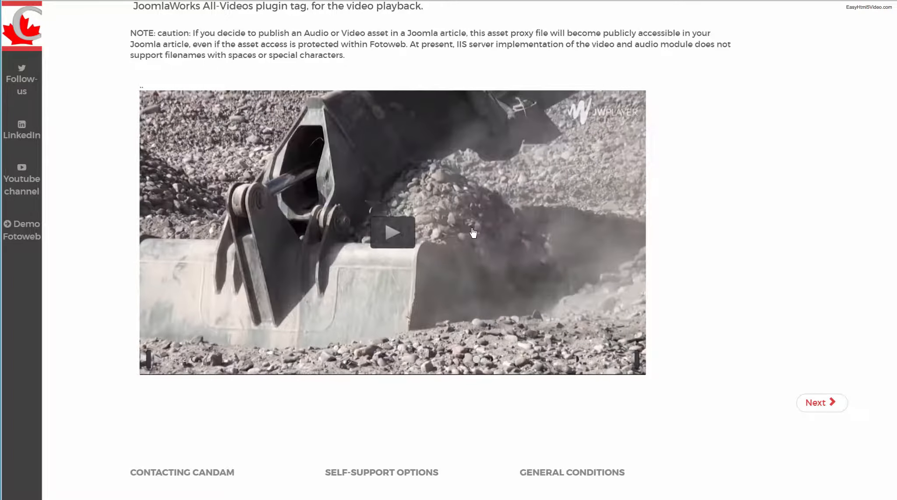